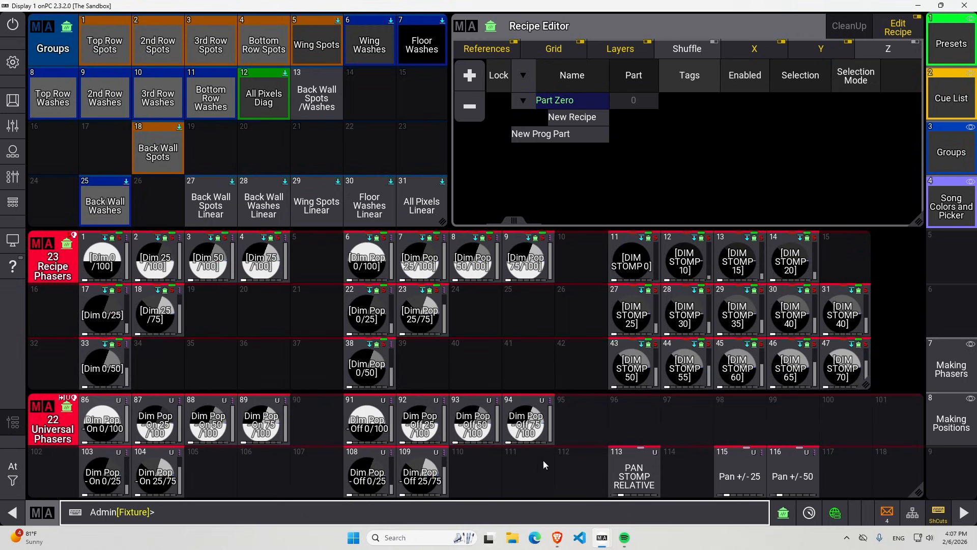
# Remove the Recipe Phasers pool window and move the Universal Phasers pool up into its place.
pyautogui.scroll(-1, 198, 421)
pyautogui.scroll(3, 197, 416)
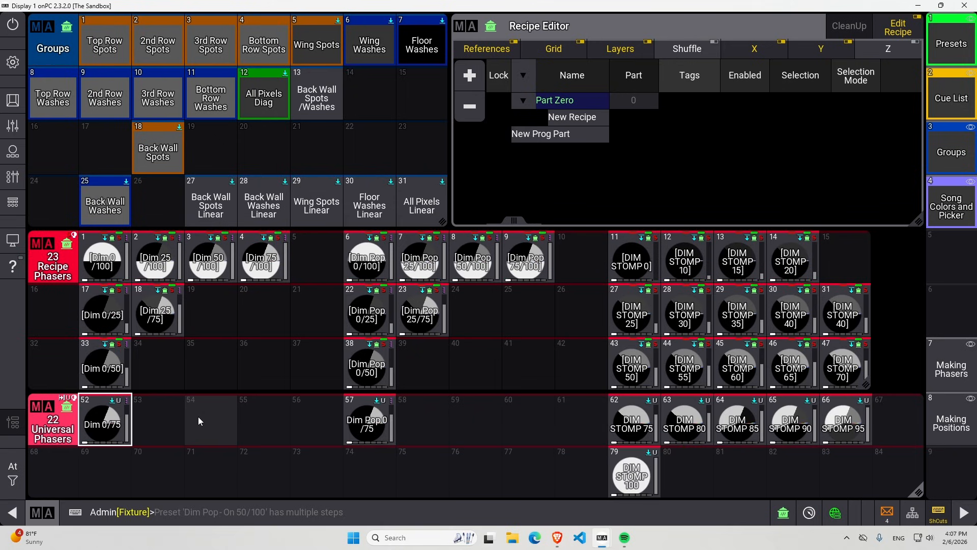
pyautogui.scroll(3, 197, 416)
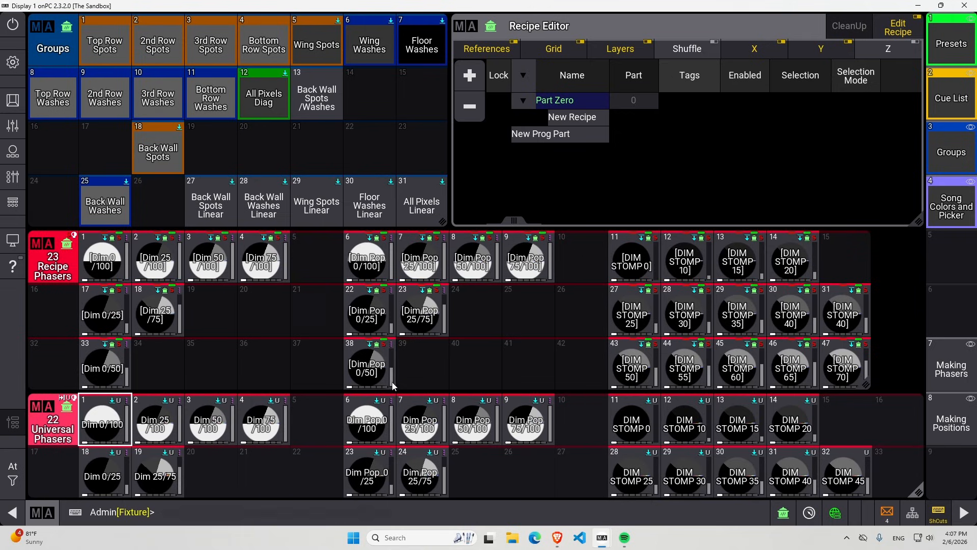
pyautogui.click(48, 250)
pyautogui.click(328, 249)
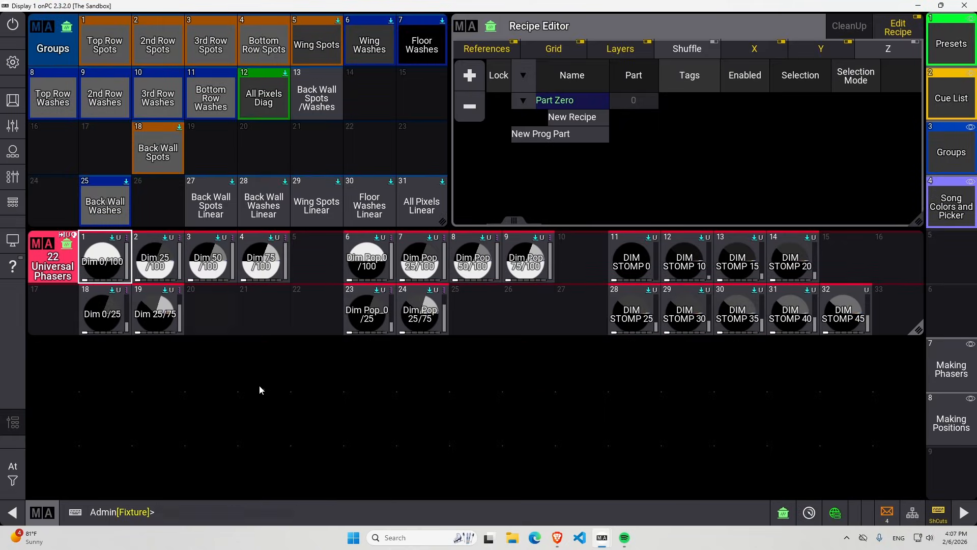
# Add an Encoder Bar window in the empty area below the Universal Phasers pool.
pyautogui.click(45, 358)
pyautogui.click(302, 262)
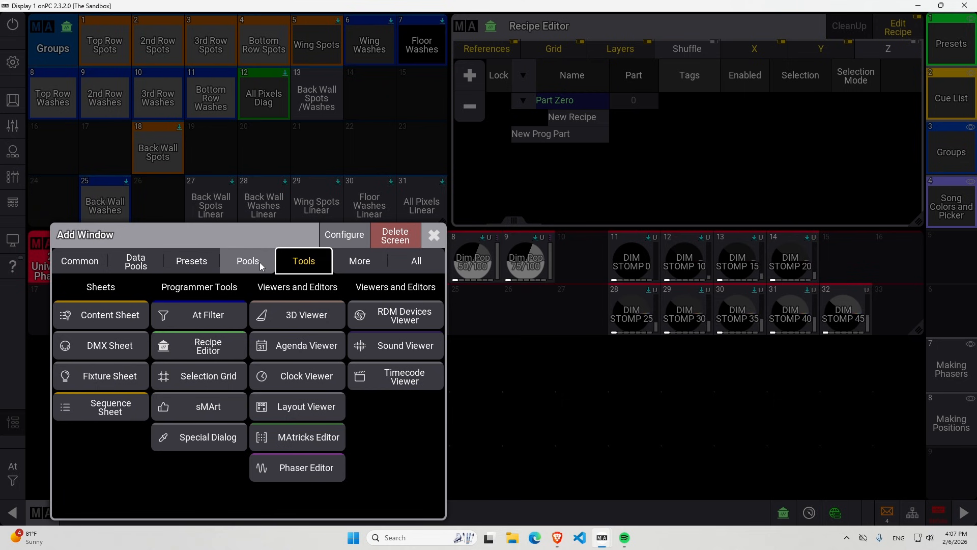
pyautogui.click(360, 262)
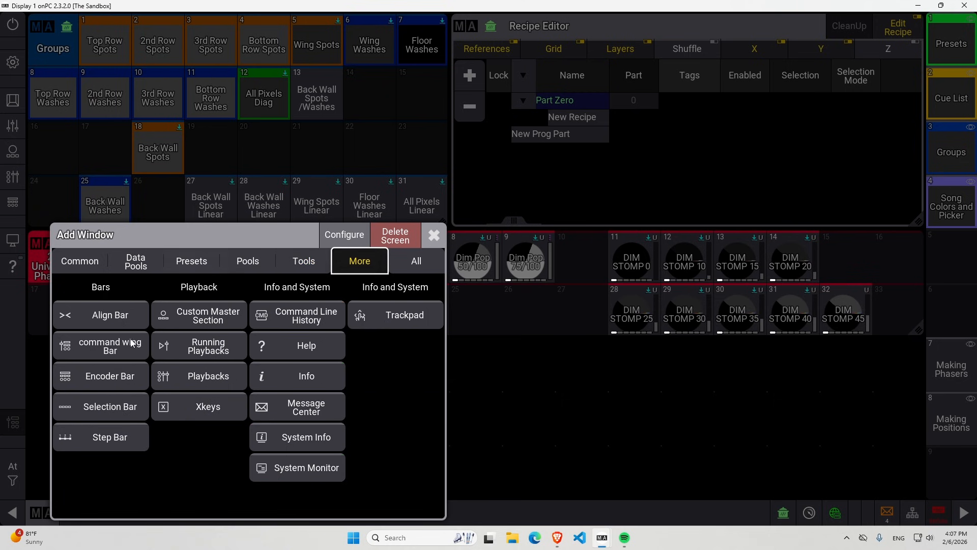
pyautogui.click(106, 379)
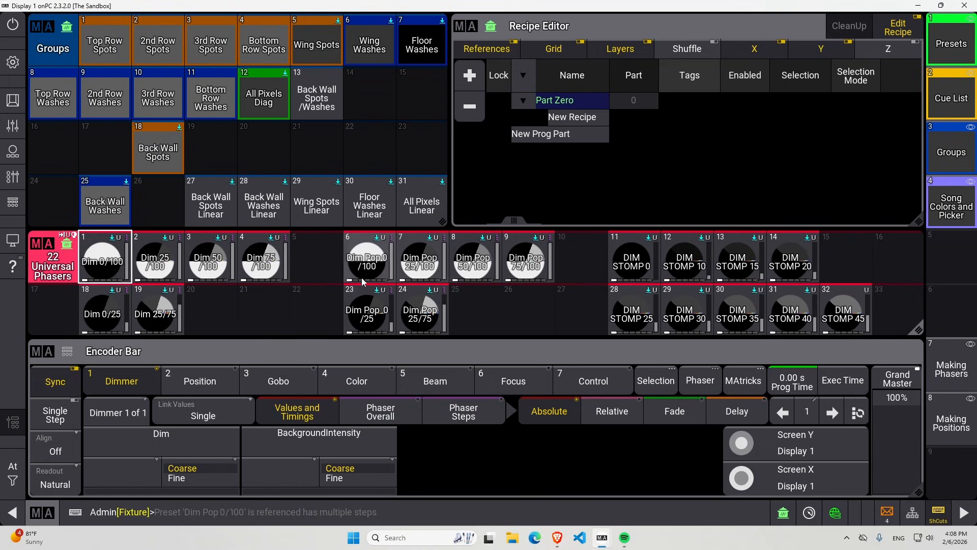
pyautogui.click(506, 278)
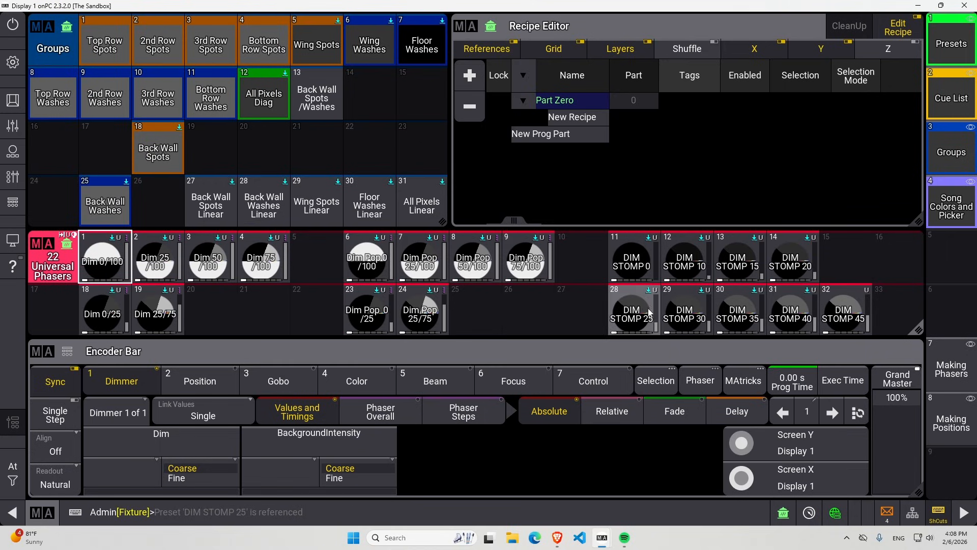
pyautogui.click(686, 262)
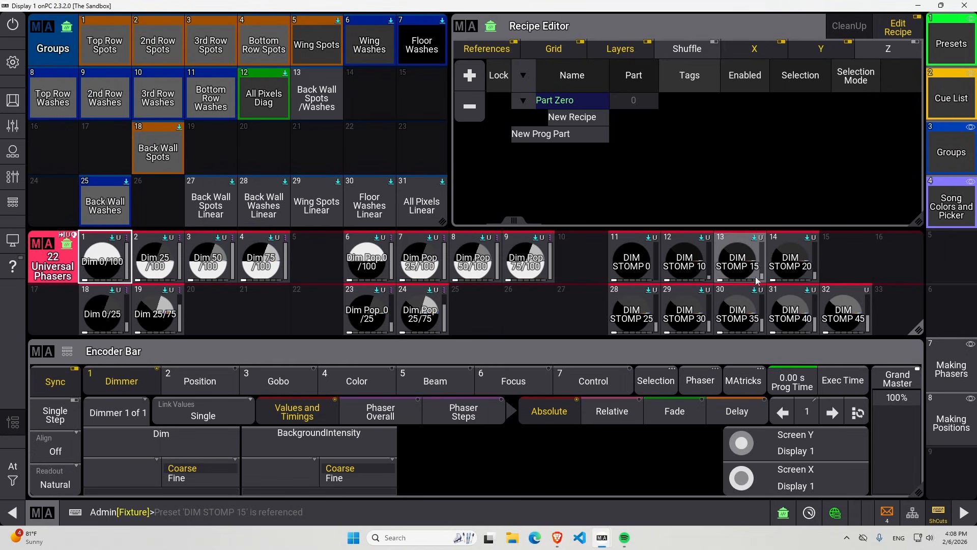
pyautogui.click(695, 299)
pyautogui.click(210, 310)
pyautogui.click(155, 262)
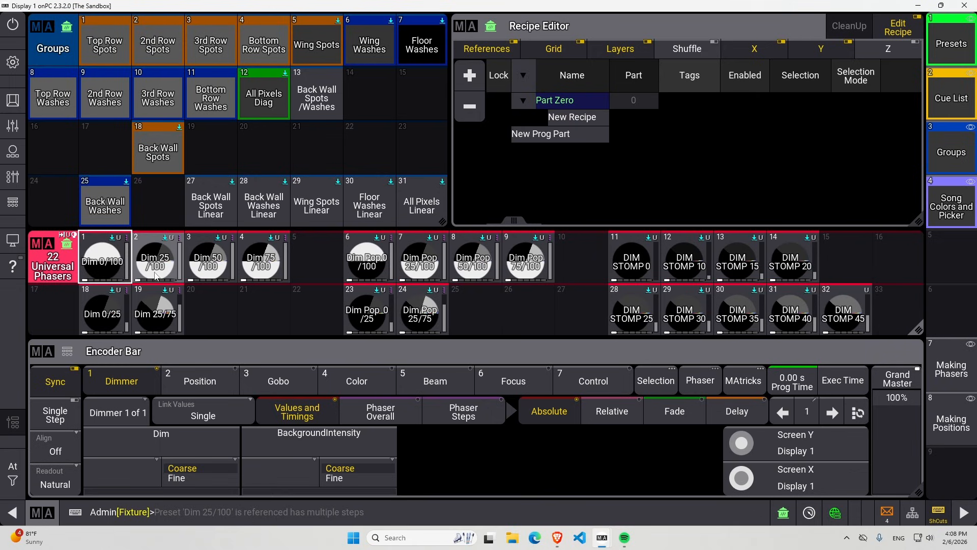
pyautogui.click(100, 272)
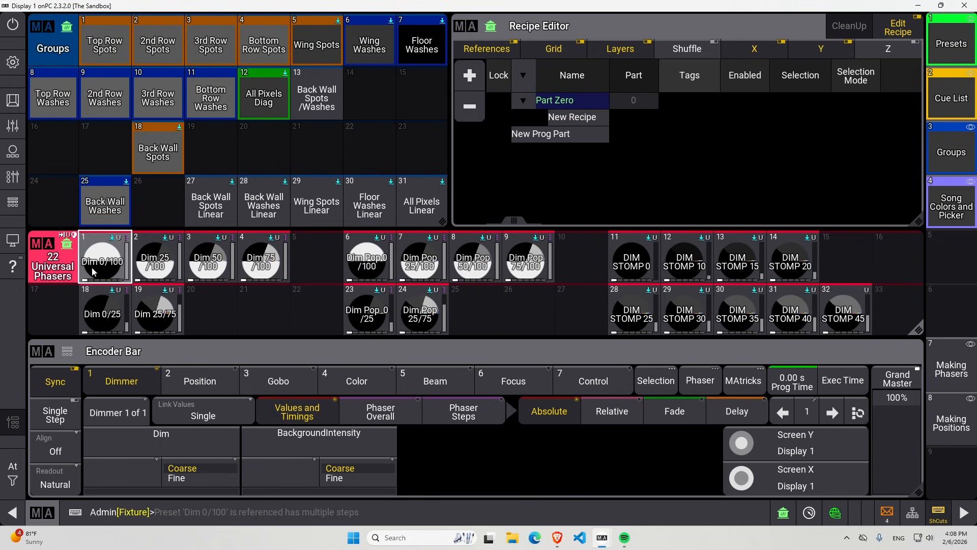
# Apply the Dim 0/100 universal phaser to the selected fixtures and set the Dim value of its first step to 25.
pyautogui.click(108, 257)
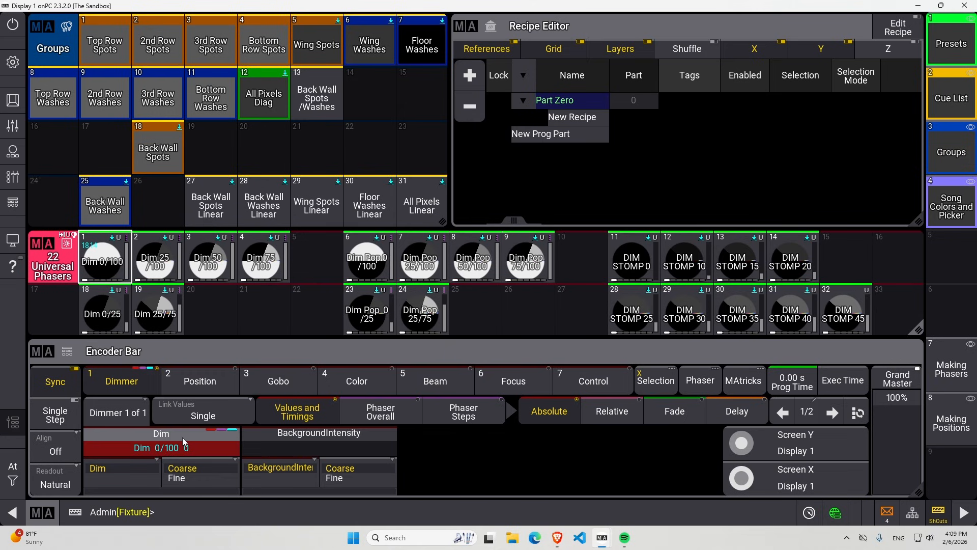
pyautogui.click(100, 257)
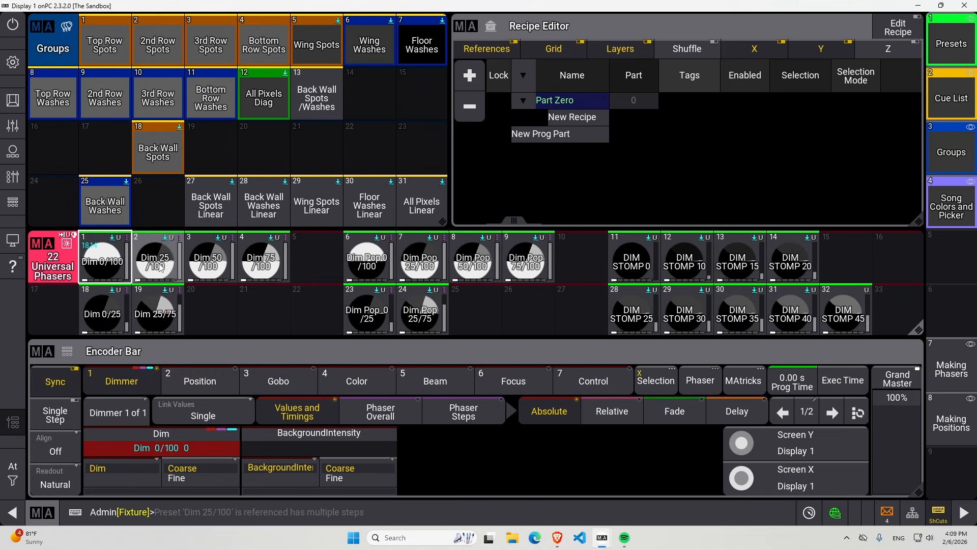
pyautogui.click(199, 447)
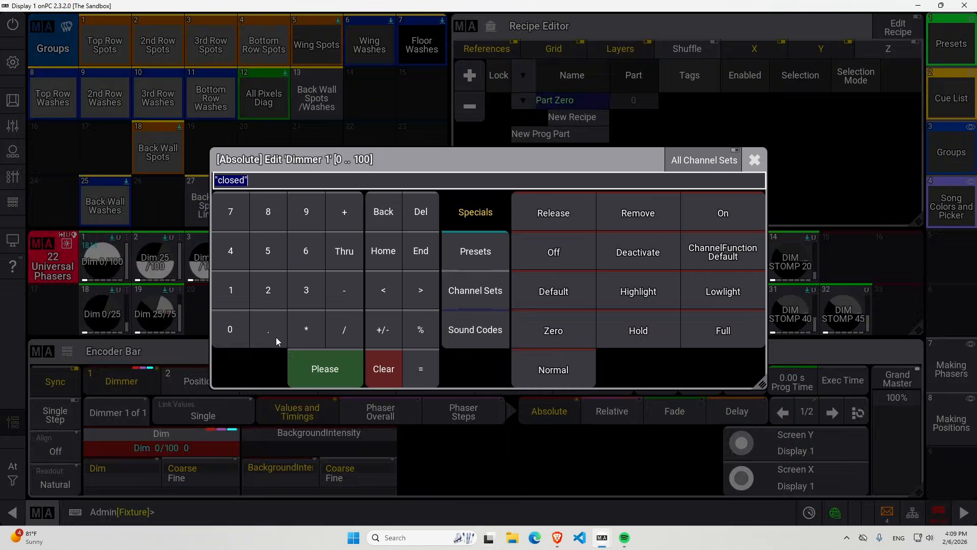
pyautogui.click(268, 290)
pyautogui.click(268, 251)
pyautogui.click(333, 370)
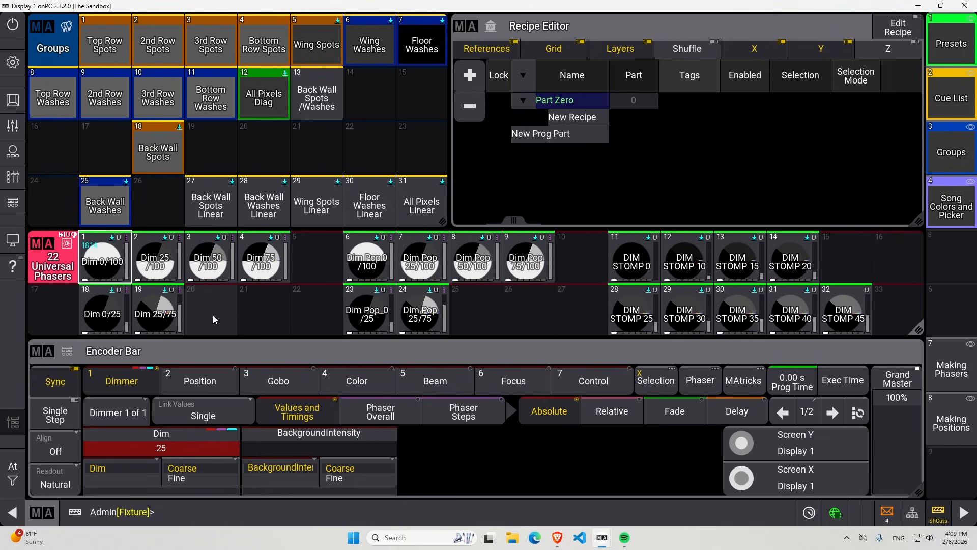
# Store the modified dimmer phaser in slot 20 of the Universal Phasers pool, and delete that preset again.
pyautogui.moveTo(213, 316); pyautogui.dragTo(168, 273)
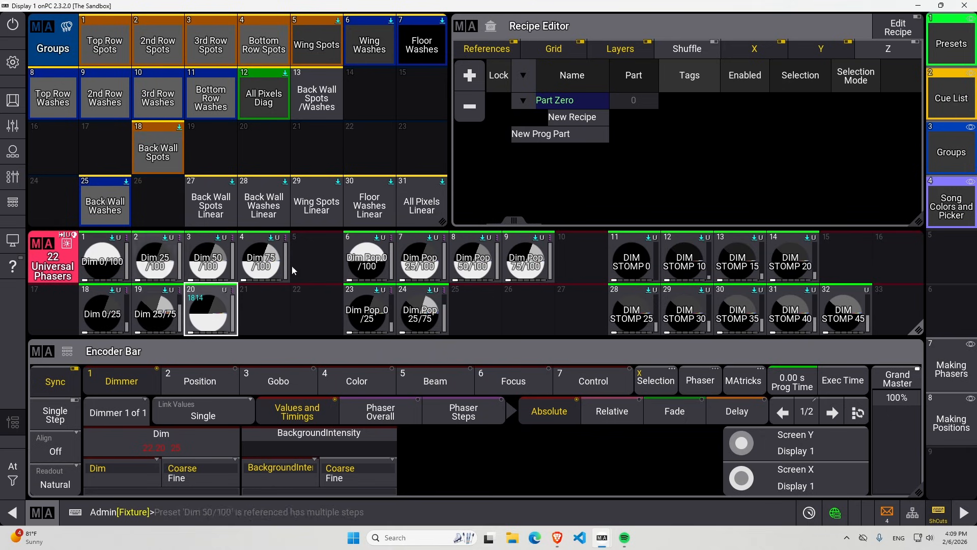
pyautogui.moveTo(211, 310); pyautogui.dragTo(155, 261)
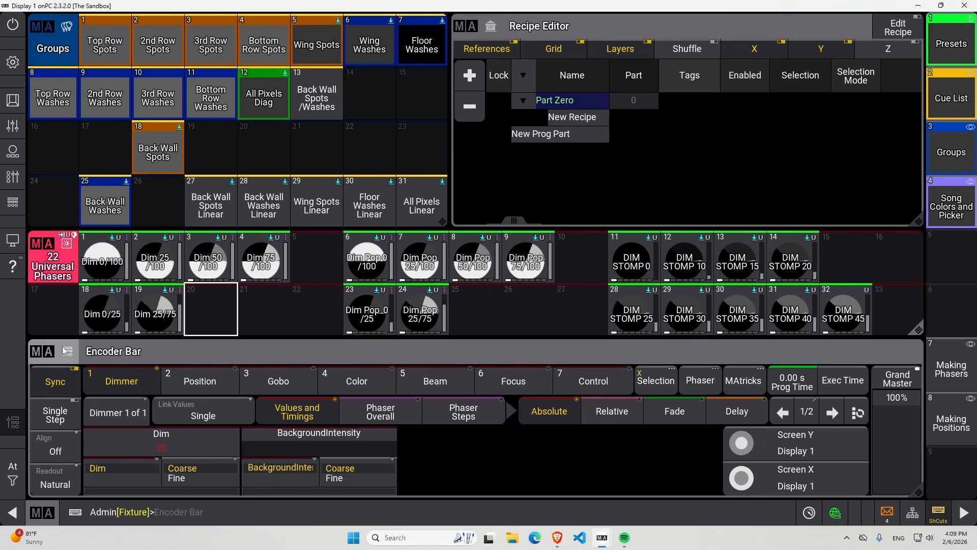
# Replace the Encoder Bar with the Recipe Phasers preset pool above the Universal Phasers pool, and narrow the new pool by one column.
pyautogui.click(42, 351)
pyautogui.click(378, 300)
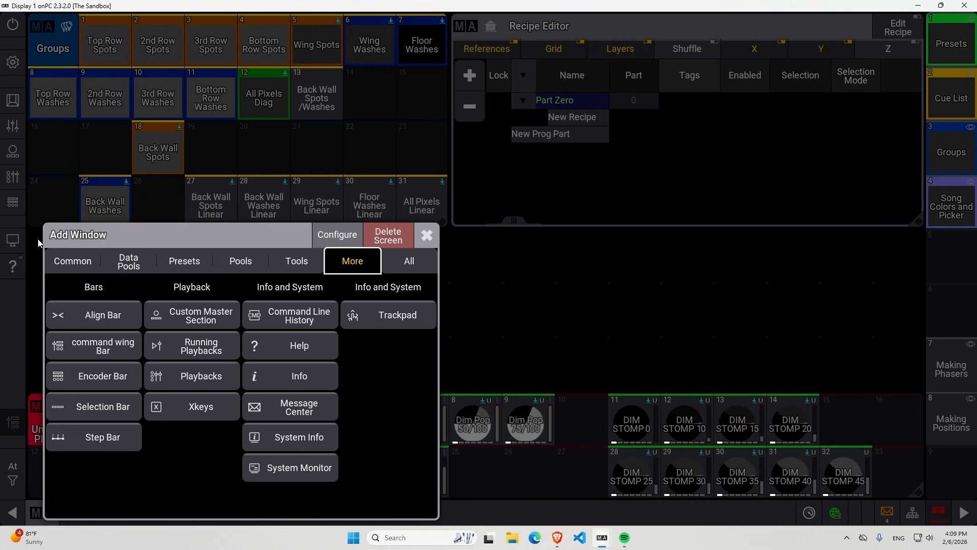
pyautogui.click(194, 259)
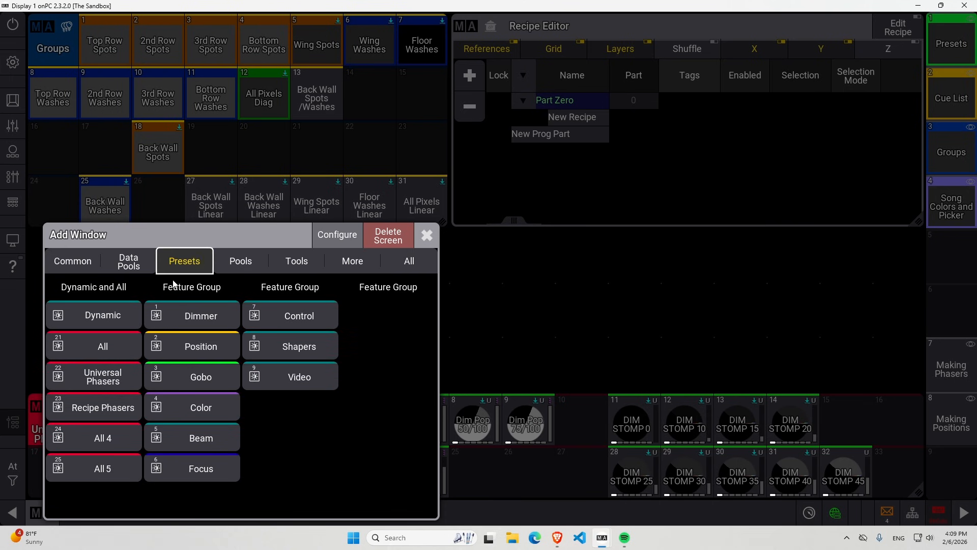
pyautogui.click(94, 407)
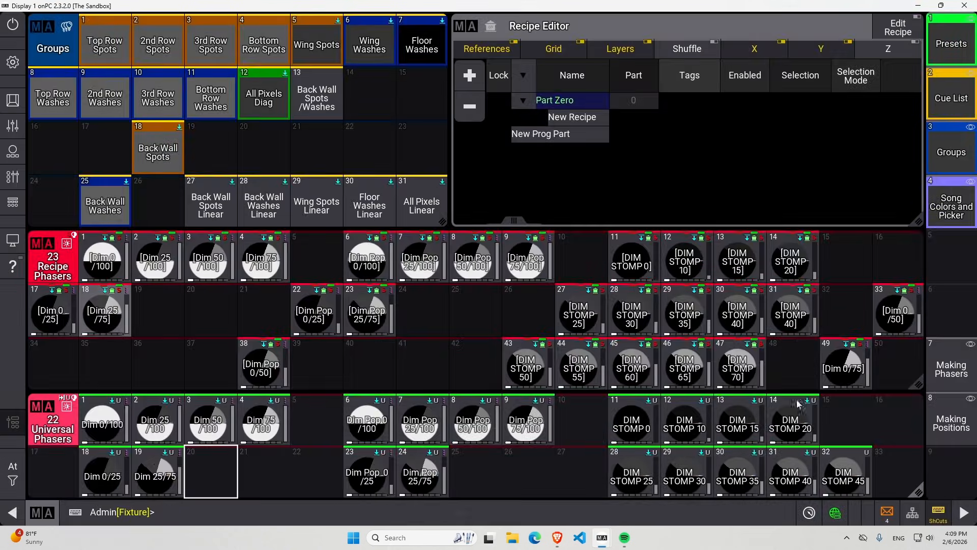
pyautogui.moveTo(918, 382); pyautogui.dragTo(870, 390)
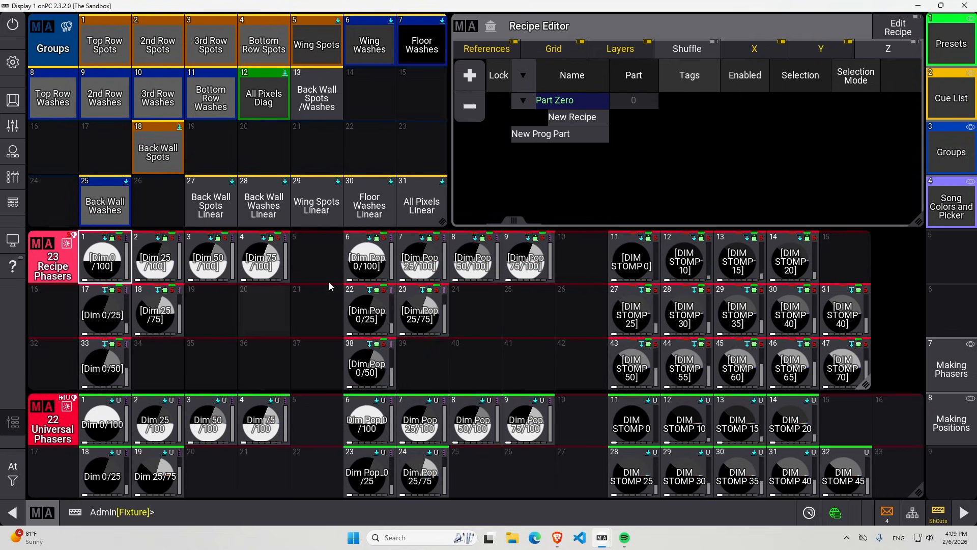
# Look through the Recipe Phasers and Universal Phasers pools, including the DIM STOMP, Dim Pop On/Off and Pan presets.
pyautogui.scroll(-3, 337, 281)
pyautogui.scroll(-2, 337, 280)
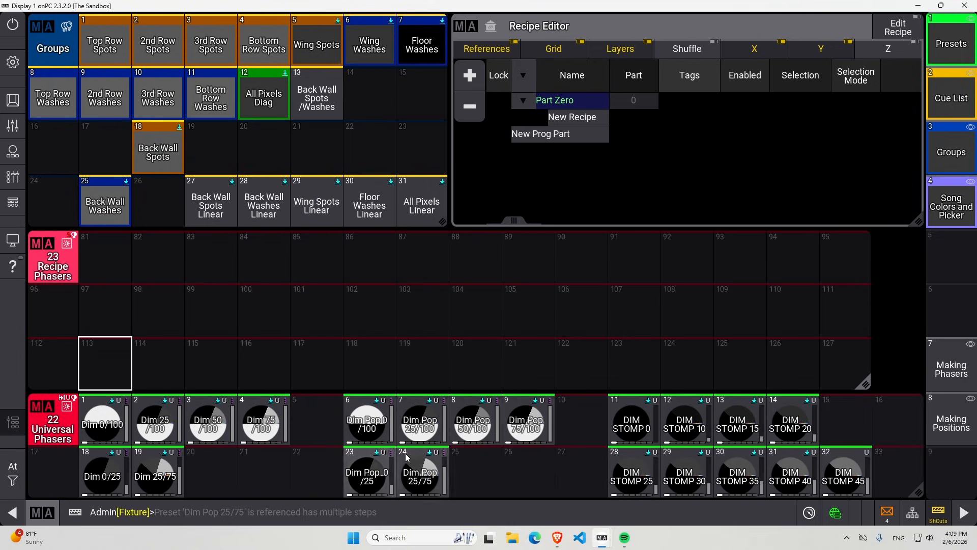
pyautogui.scroll(-3, 405, 453)
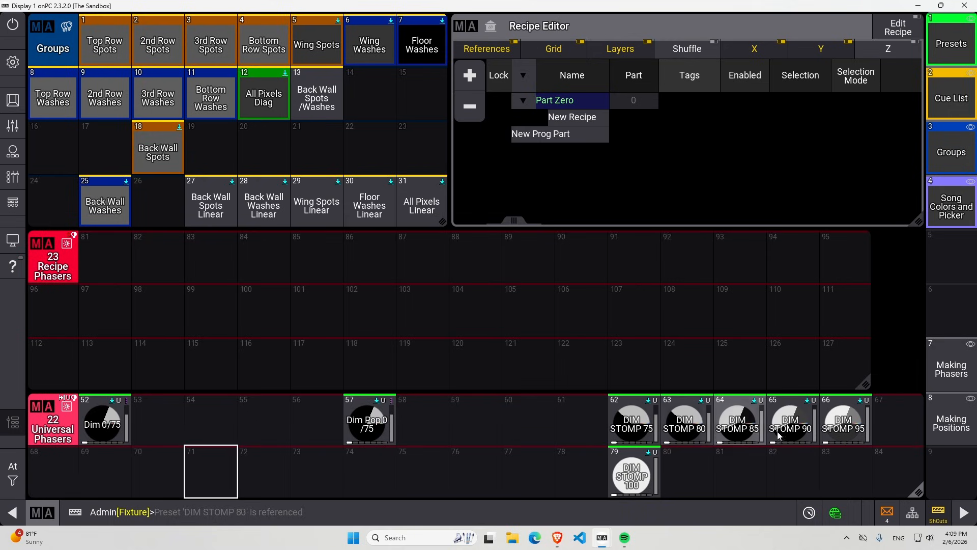
pyautogui.scroll(-2, 259, 448)
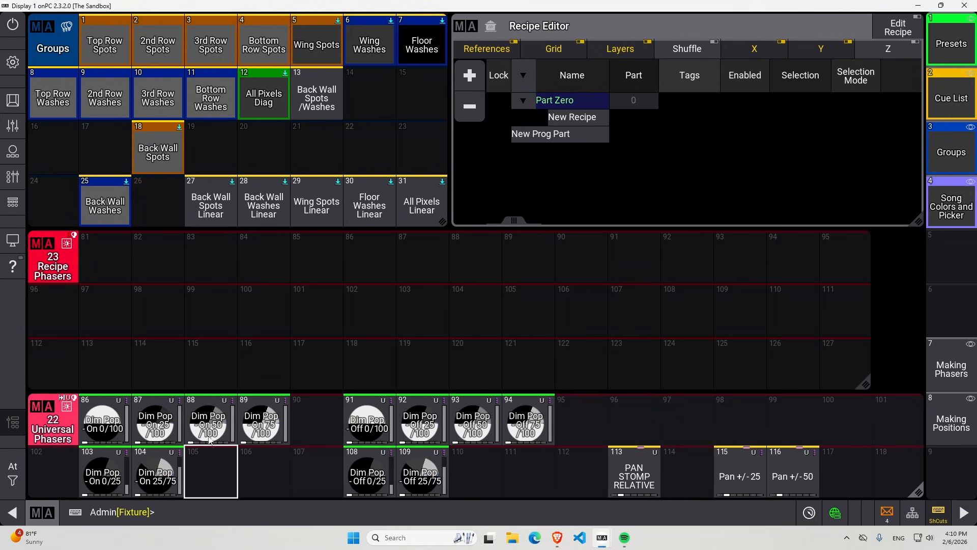
pyautogui.scroll(5, 270, 302)
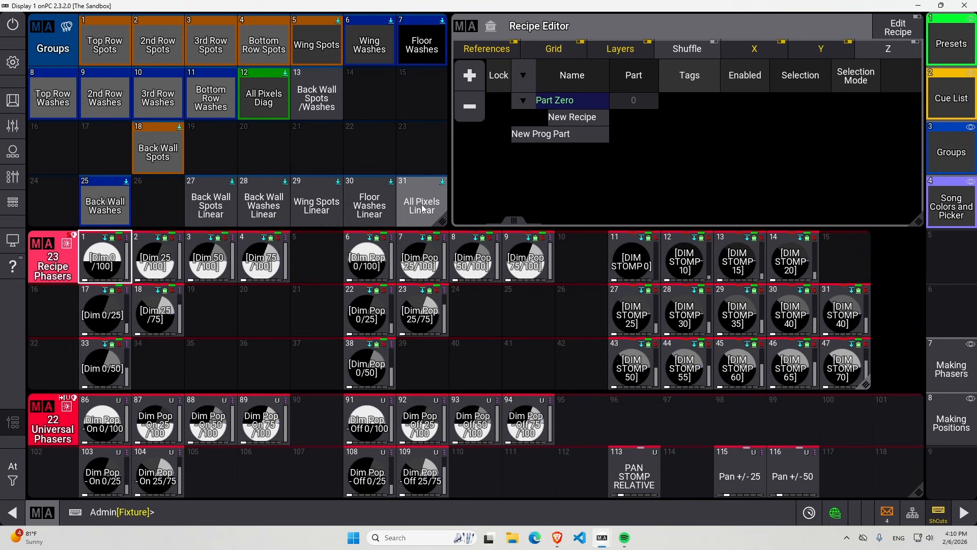
pyautogui.rightClick(125, 284)
pyautogui.moveTo(130, 320); pyautogui.dragTo(131, 321)
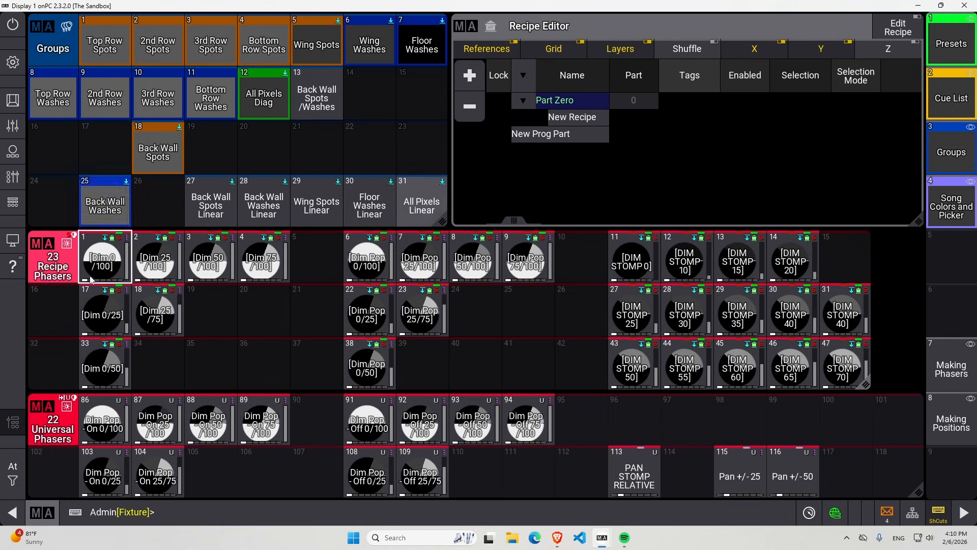
pyautogui.click(86, 435)
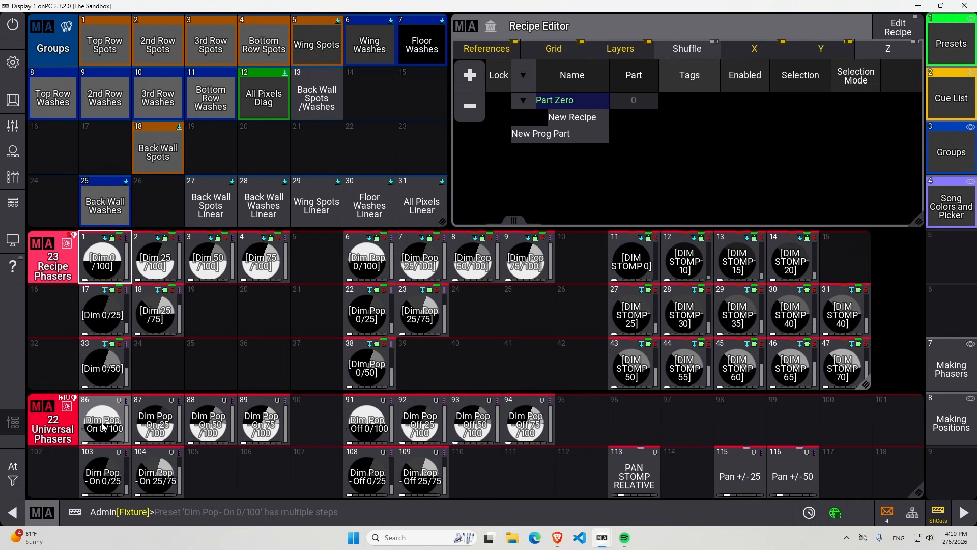
# Open the recipe phaser [Dim 0/100] for editing and set Speed To X of Recipe 4 to None.
pyautogui.moveTo(111, 262); pyautogui.dragTo(70, 263)
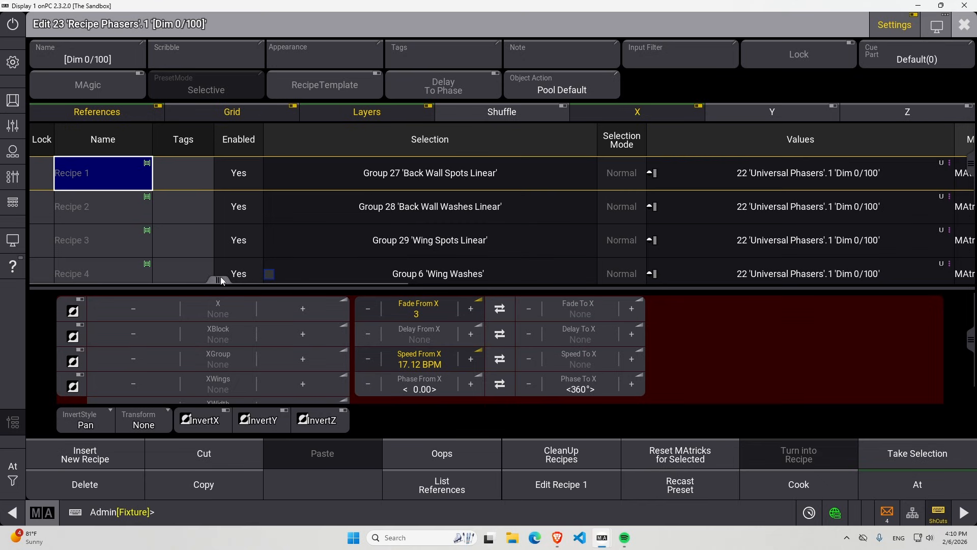
pyautogui.moveTo(221, 279); pyautogui.dragTo(490, 279)
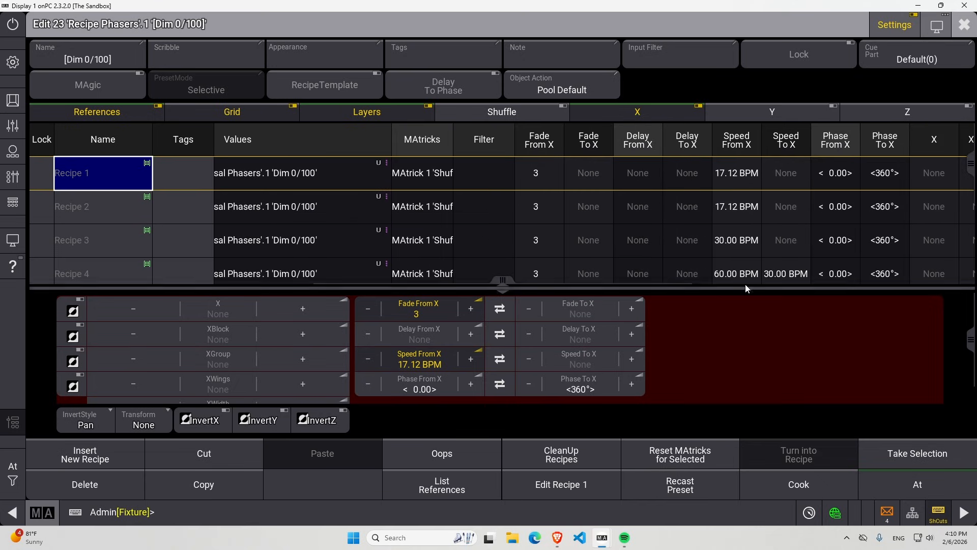
pyautogui.click(782, 275)
pyautogui.click(779, 270)
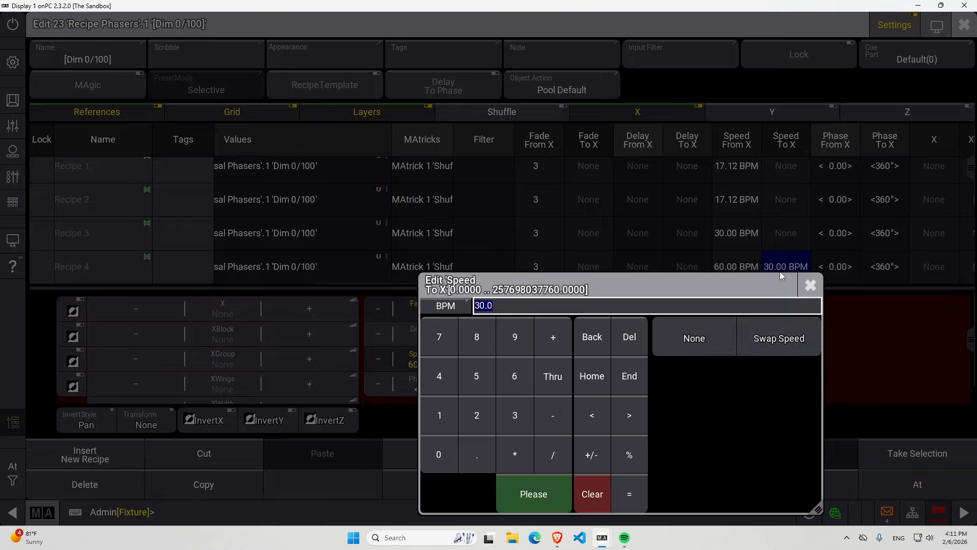
pyautogui.click(691, 338)
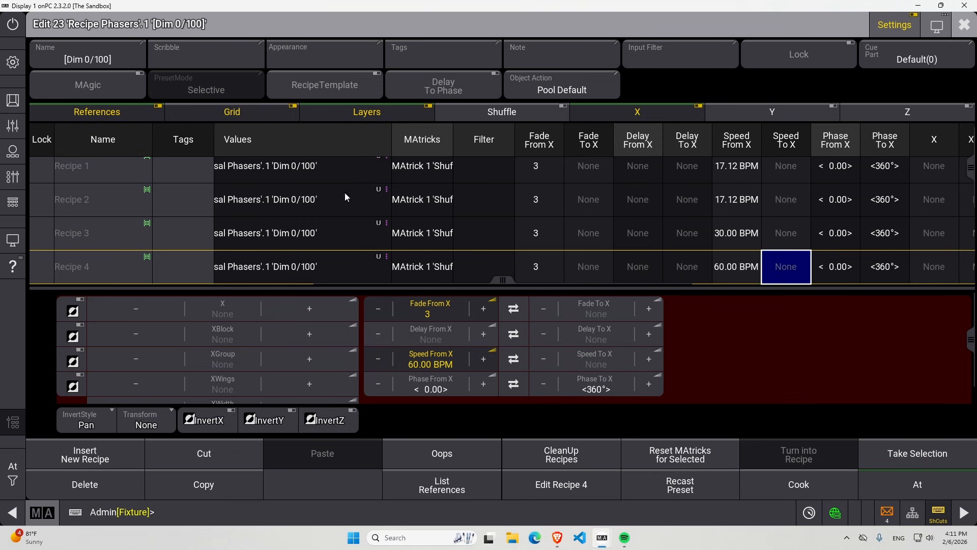
# Set Speed From X of Recipe 4, the Wing Washes line, to 30 BPM.
pyautogui.click(356, 266)
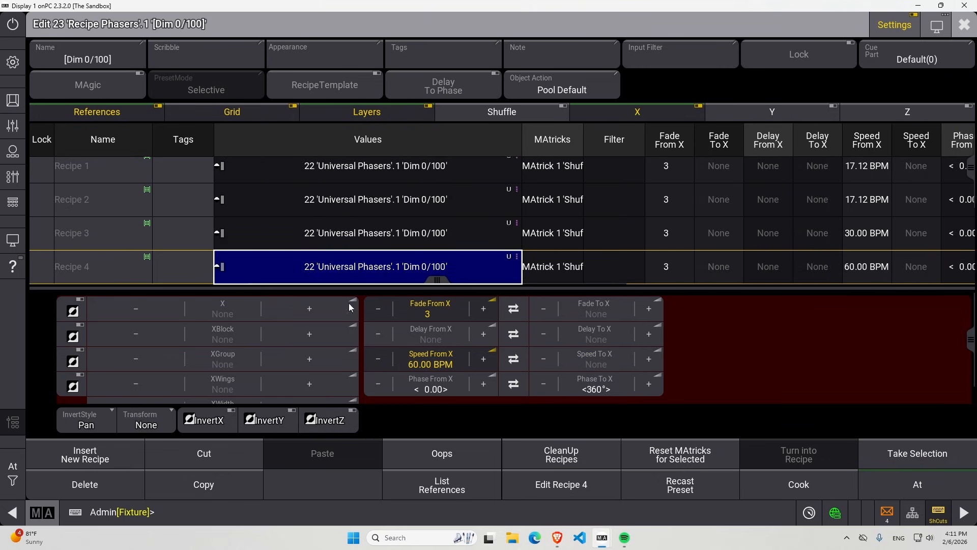
pyautogui.moveTo(437, 280); pyautogui.dragTo(680, 273)
pyautogui.click(682, 270)
pyautogui.click(682, 271)
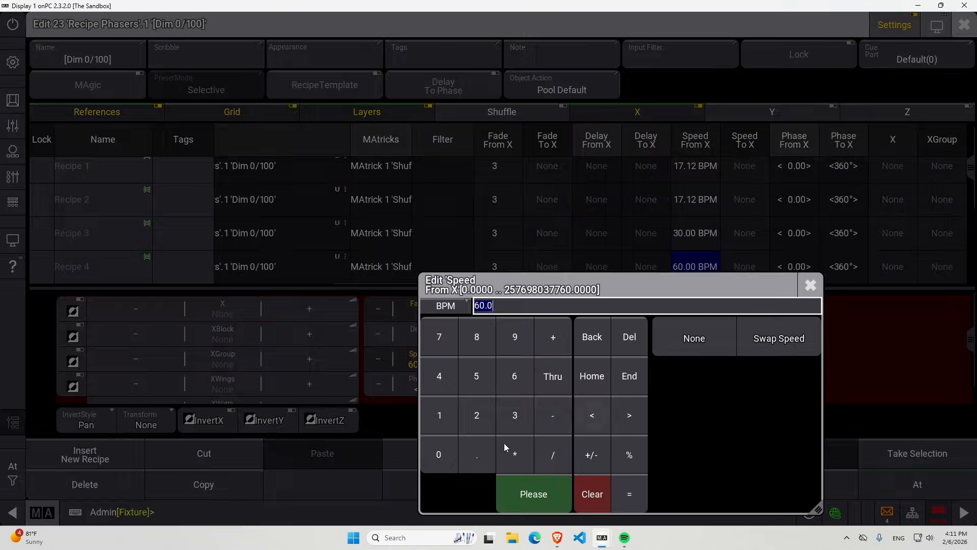
pyautogui.click(514, 414)
pyautogui.click(452, 448)
pyautogui.click(552, 498)
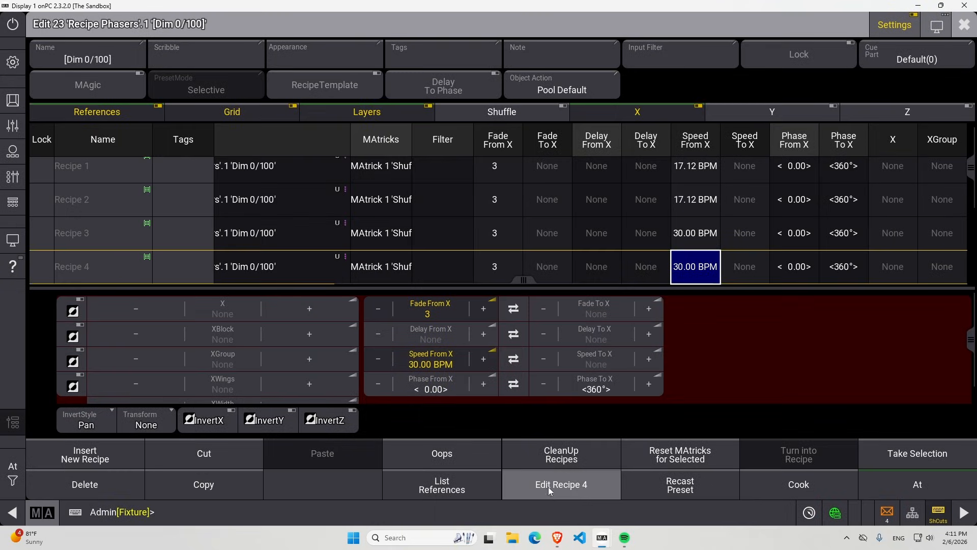
pyautogui.moveTo(523, 279); pyautogui.dragTo(208, 240)
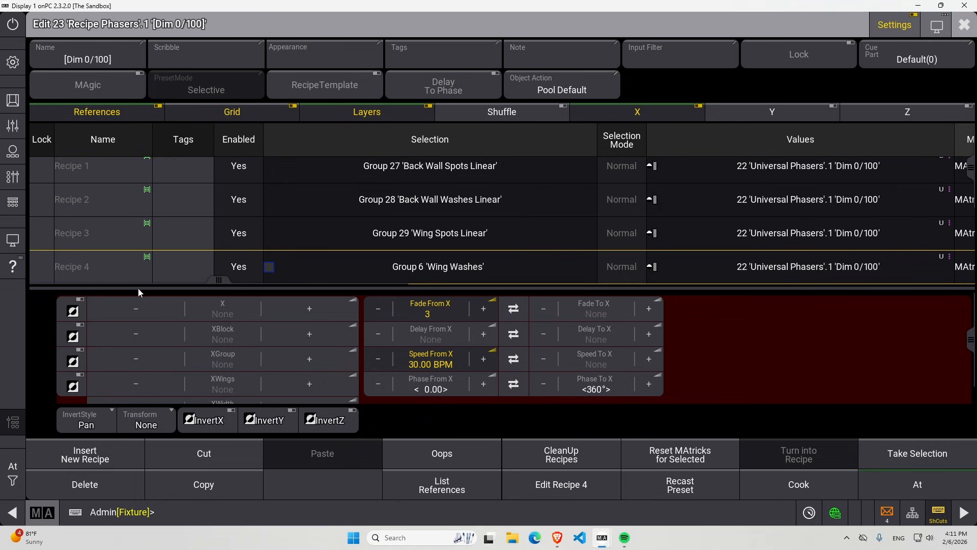
pyautogui.scroll(3, 262, 232)
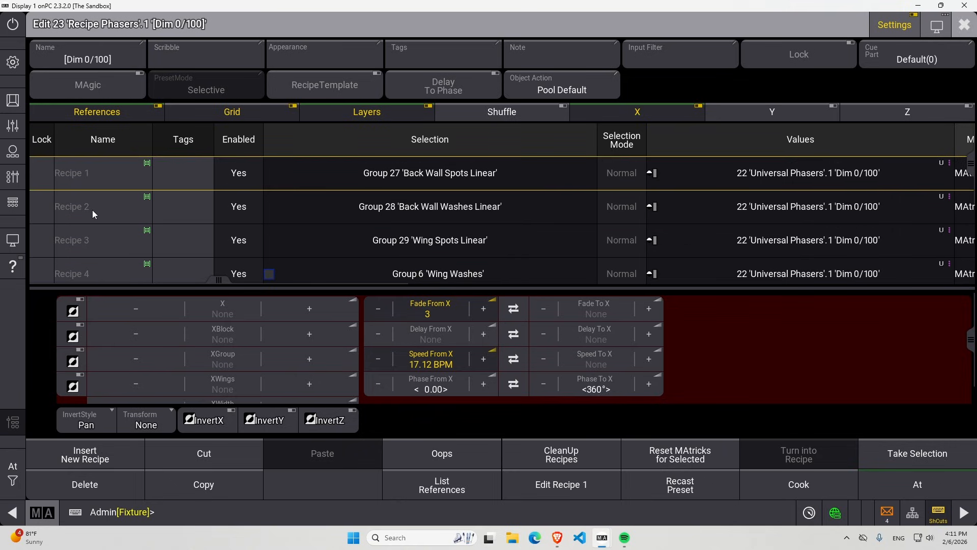
# Review the fade, speed and phase values of all recipe lines in [Dim 0/100], and close the preset editor.
pyautogui.scroll(-5, 94, 211)
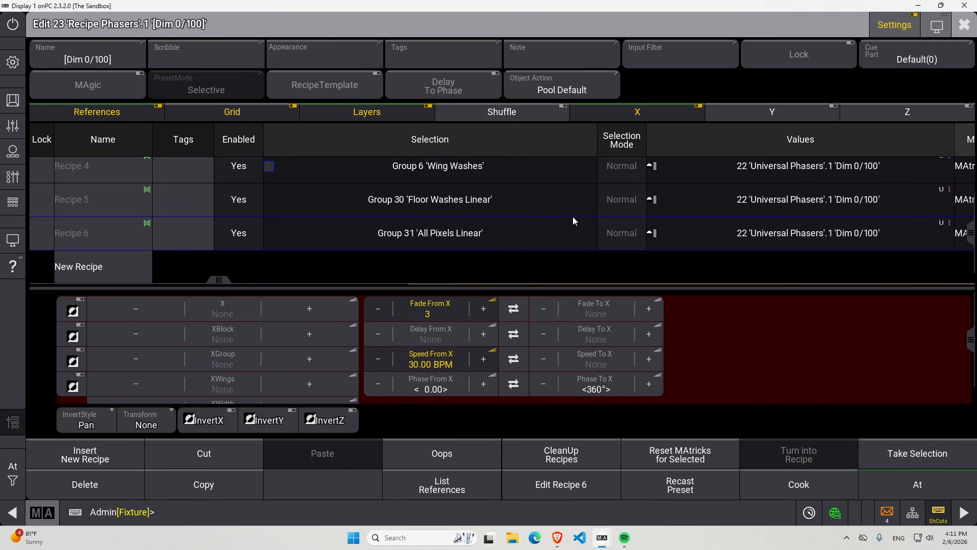
pyautogui.moveTo(226, 278); pyautogui.dragTo(508, 250)
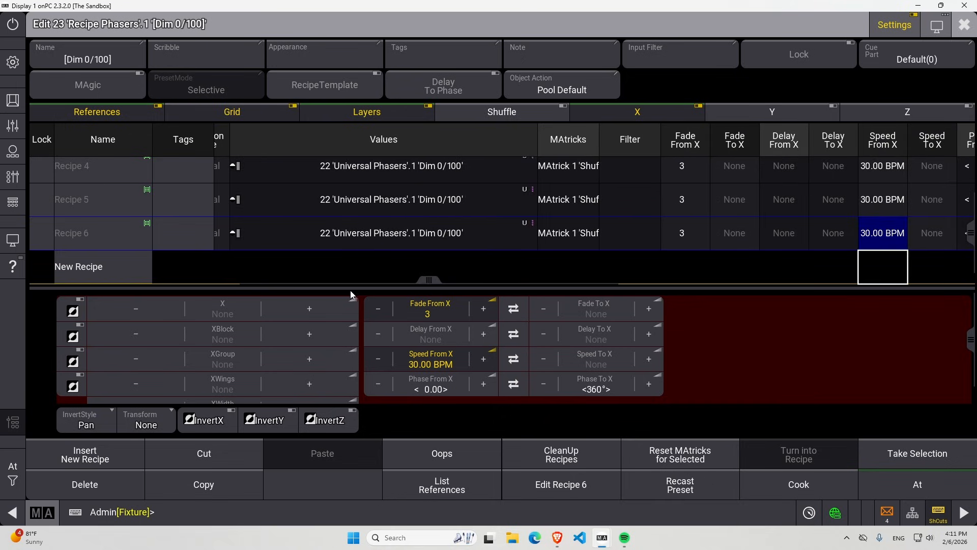
pyautogui.moveTo(432, 279); pyautogui.dragTo(546, 280)
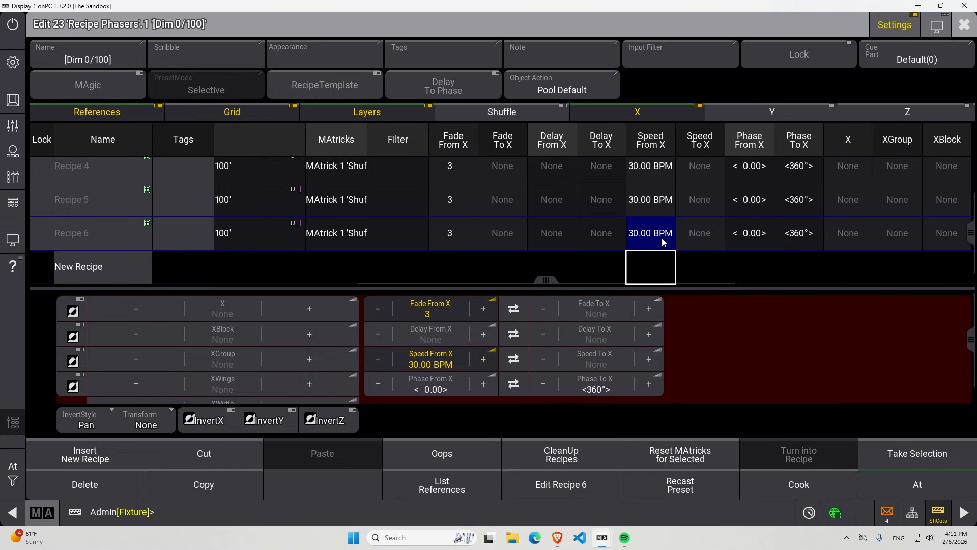
pyautogui.scroll(2, 666, 227)
pyautogui.scroll(-2, 666, 228)
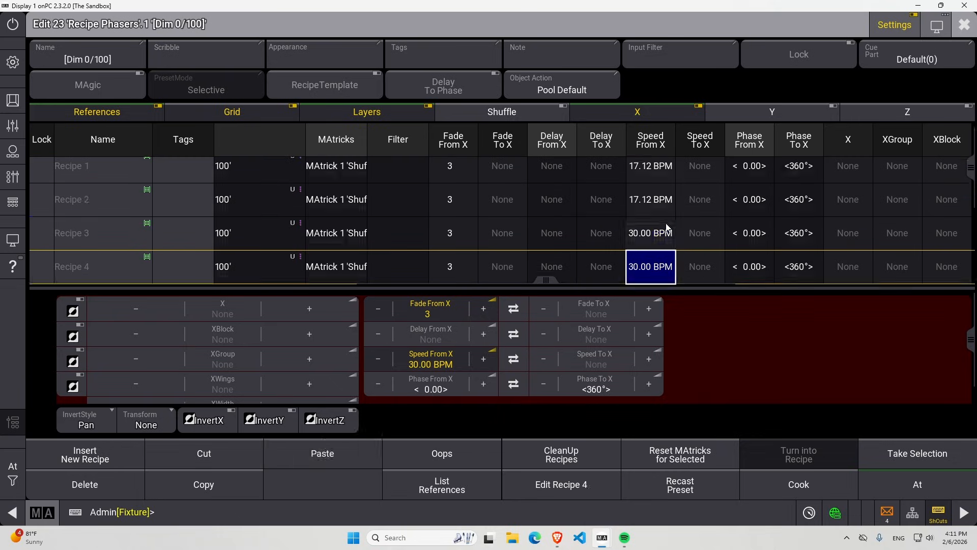
pyautogui.scroll(3, 455, 212)
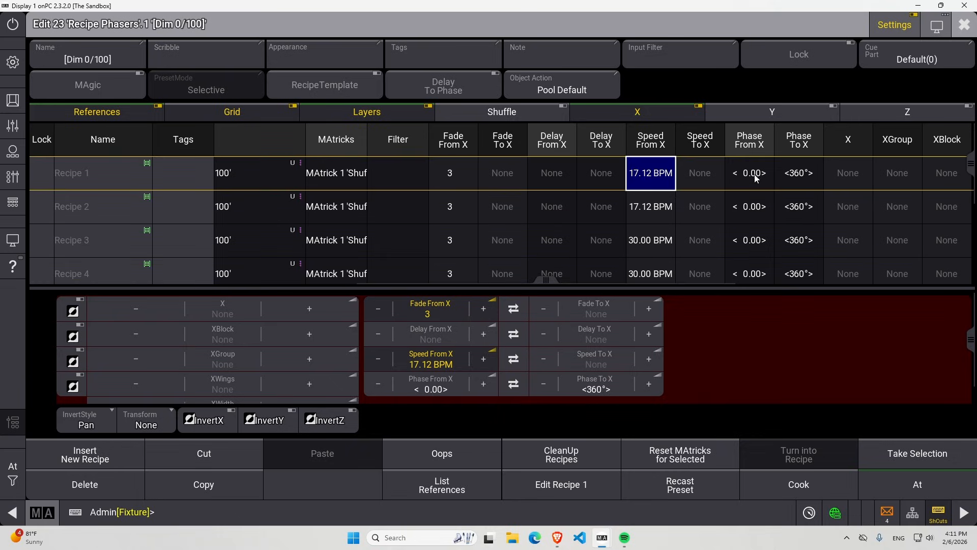
pyautogui.click(964, 24)
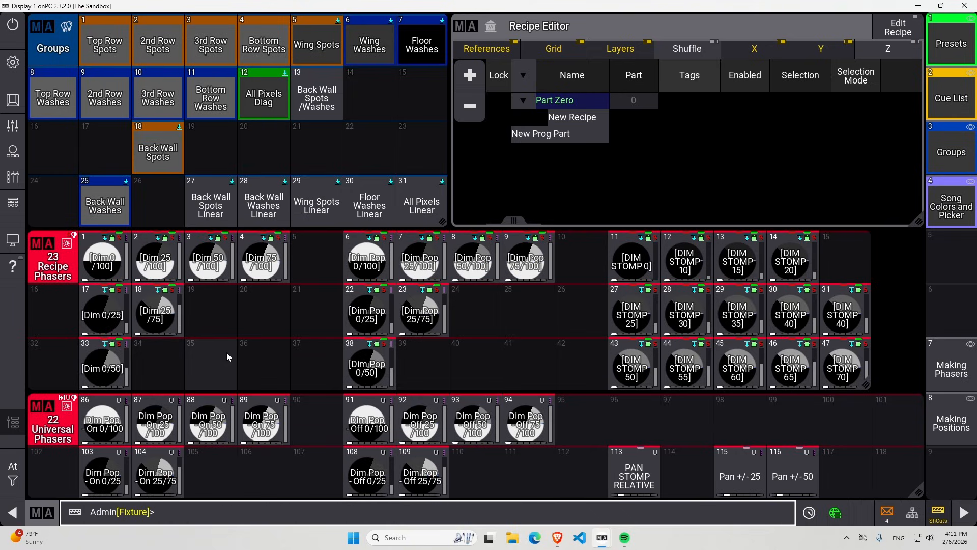
# Copy the recipe phaser [Dim 0/75] from slot 49 to the empty slot 81 in the Recipe Phasers pool.
pyautogui.scroll(-2, 227, 353)
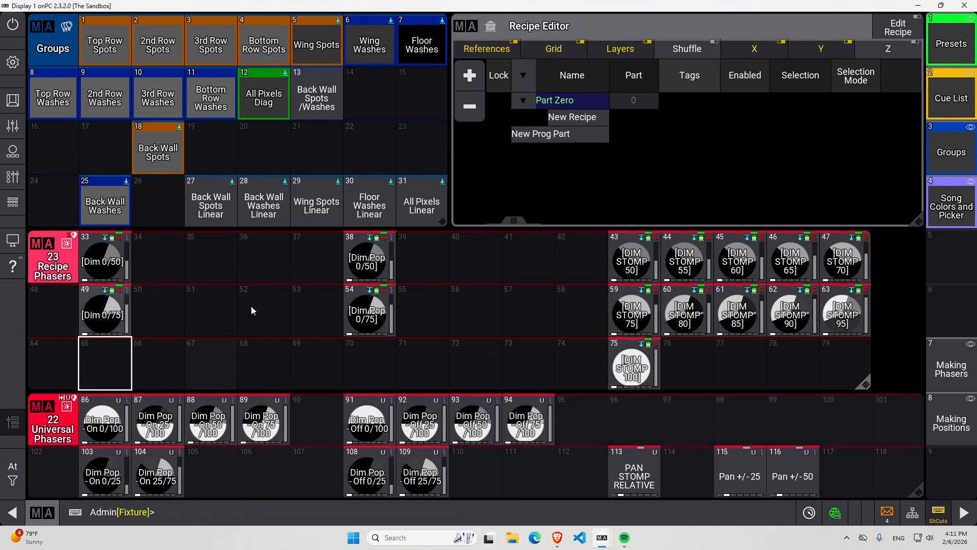
pyautogui.scroll(-1, 512, 319)
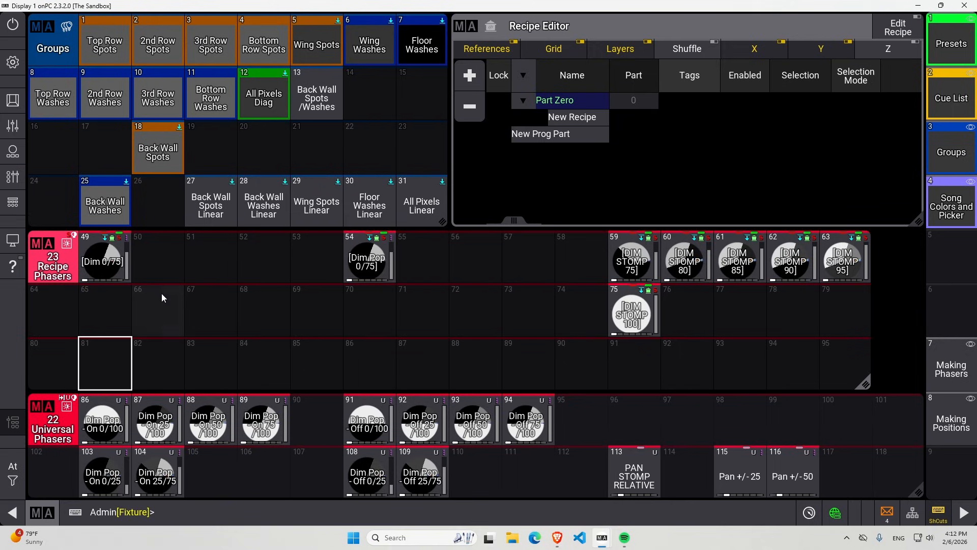
pyautogui.moveTo(119, 271); pyautogui.dragTo(141, 348)
pyautogui.click(145, 299)
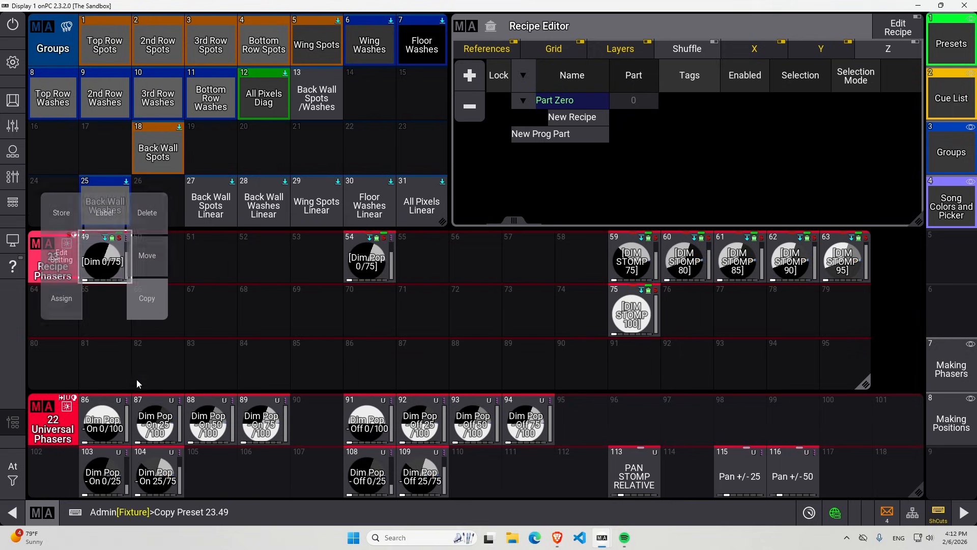
pyautogui.click(106, 372)
pyautogui.click(107, 375)
pyautogui.scroll(-2, 266, 323)
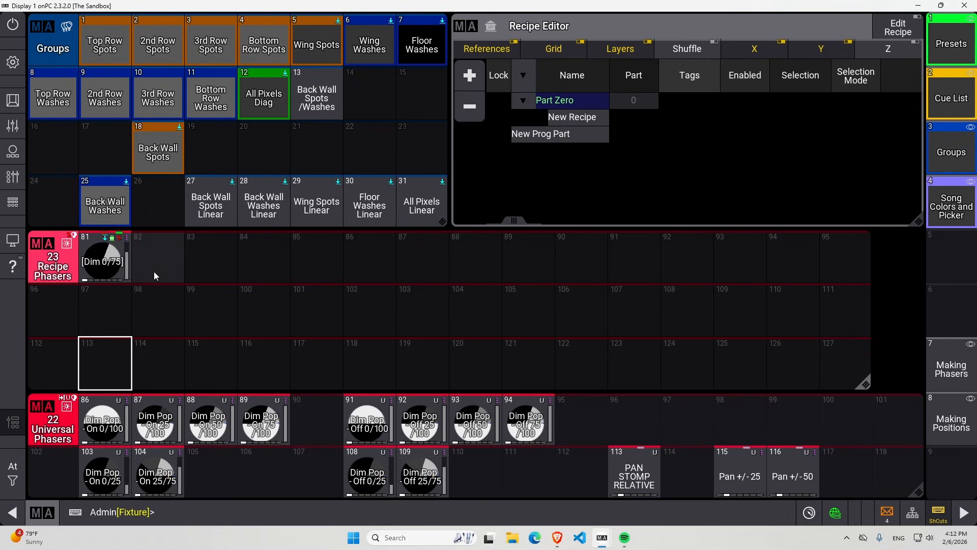
# Duplicate the [Dim 0/75] preset in slot 81 along its row into slots 82, 83 and 84.
pyautogui.press('c')
pyautogui.click(117, 265)
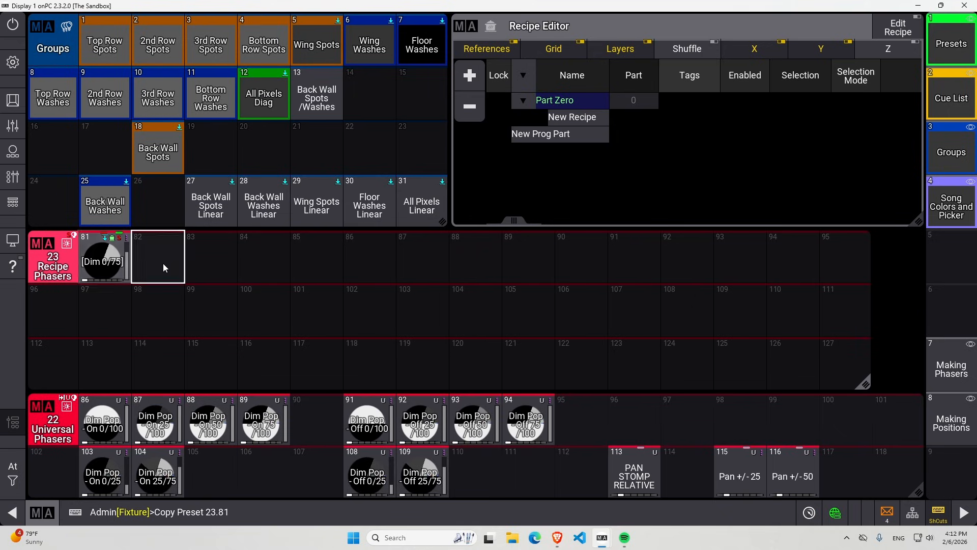
pyautogui.click(164, 264)
pyautogui.click(169, 269)
pyautogui.click(197, 264)
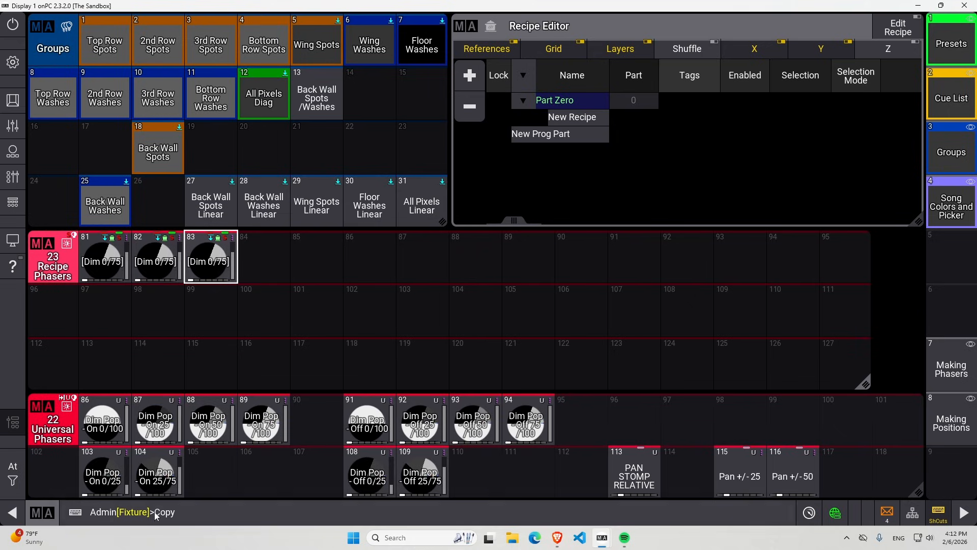
pyautogui.click(217, 269)
pyautogui.click(262, 263)
# Add more copies of [Dim 0/75] in slots 97, 113 and 98 of the Recipe Phasers pool.
pyautogui.click(104, 262)
pyautogui.click(103, 300)
pyautogui.click(107, 313)
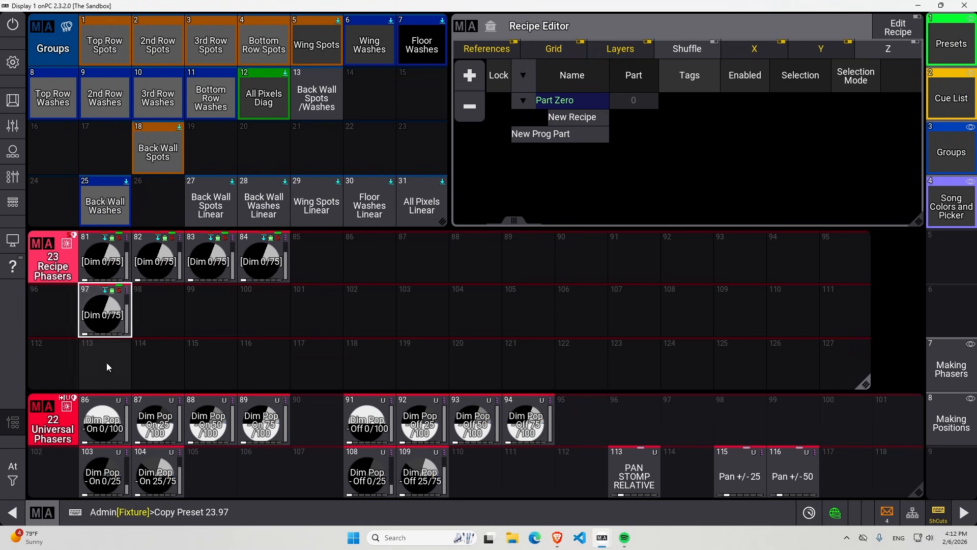
pyautogui.click(104, 364)
pyautogui.click(111, 320)
pyautogui.click(146, 318)
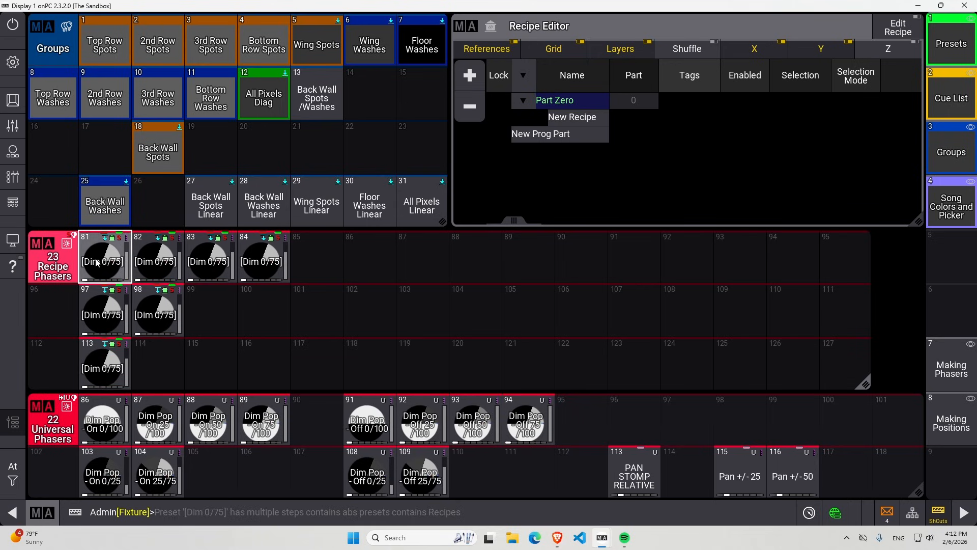
# Set Values of every recipe line in recipe phaser 81 to universal phaser 86 'Dim Pop - On 0/100' and close the editor.
pyautogui.moveTo(97, 262); pyautogui.dragTo(56, 261)
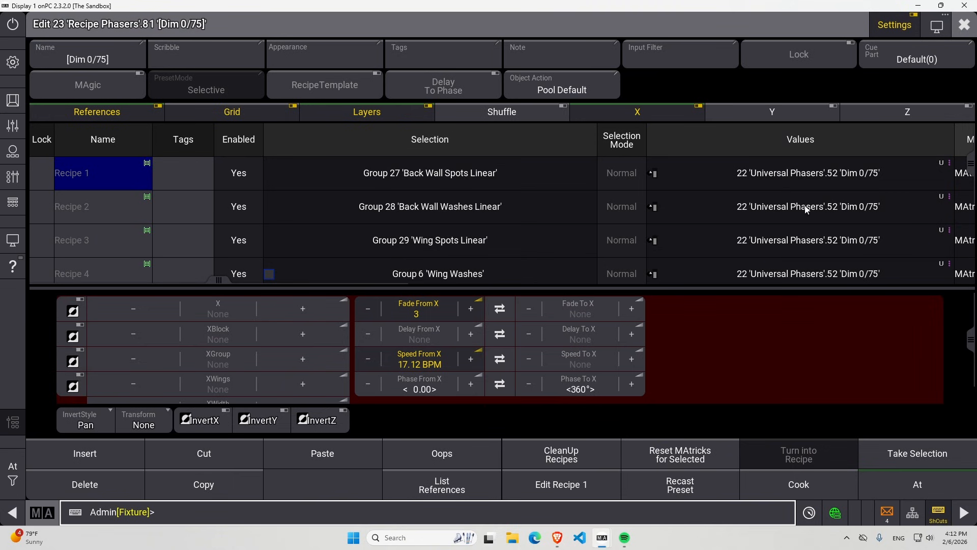
pyautogui.click(846, 173)
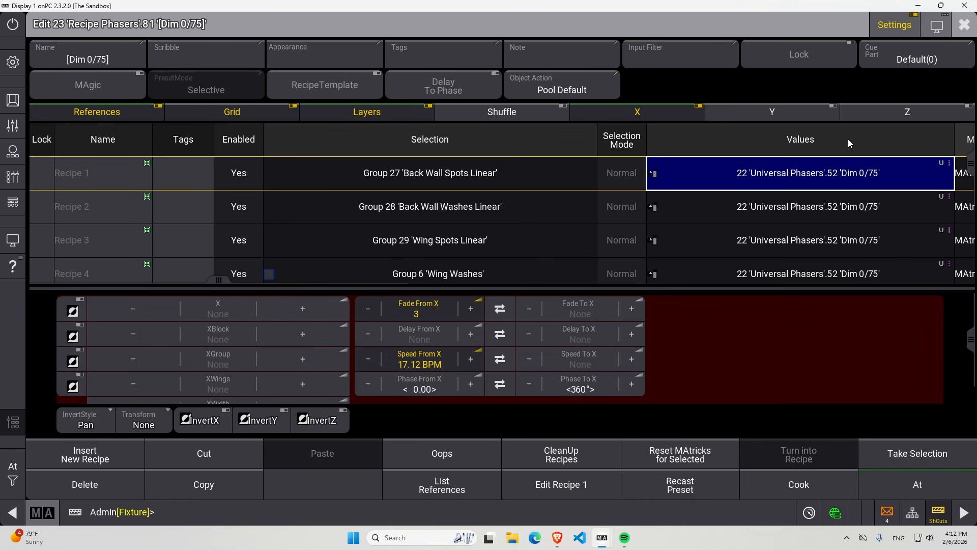
pyautogui.click(848, 139)
pyautogui.click(826, 176)
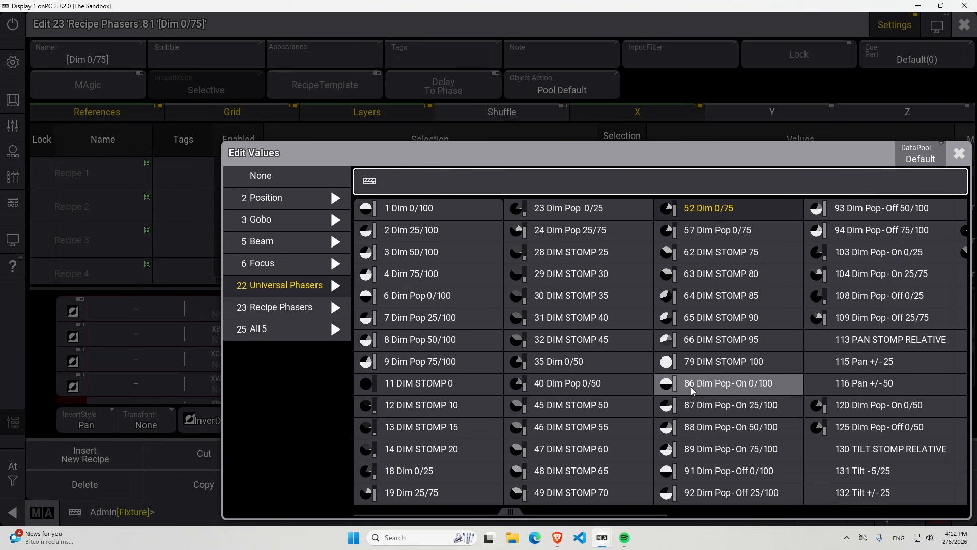
pyautogui.click(777, 393)
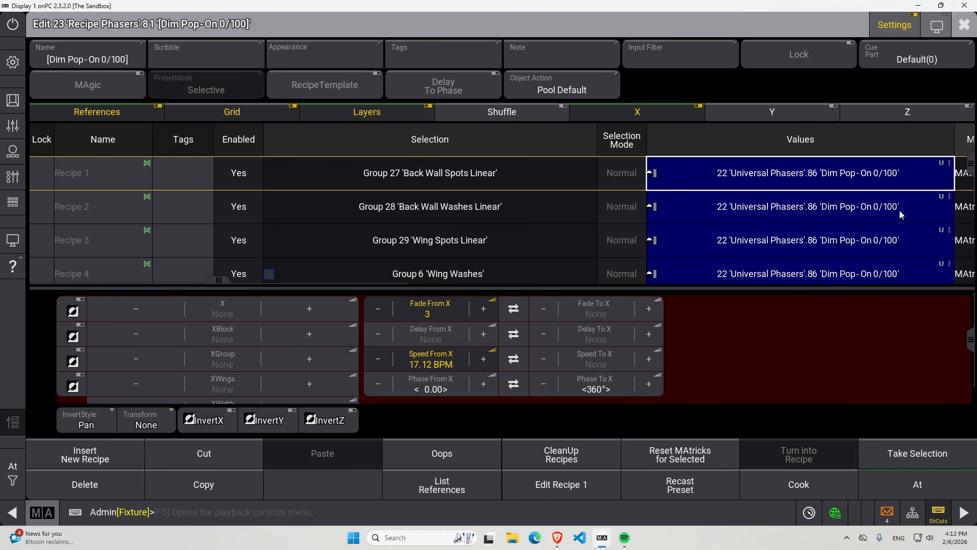
pyautogui.moveTo(227, 277); pyautogui.dragTo(518, 286)
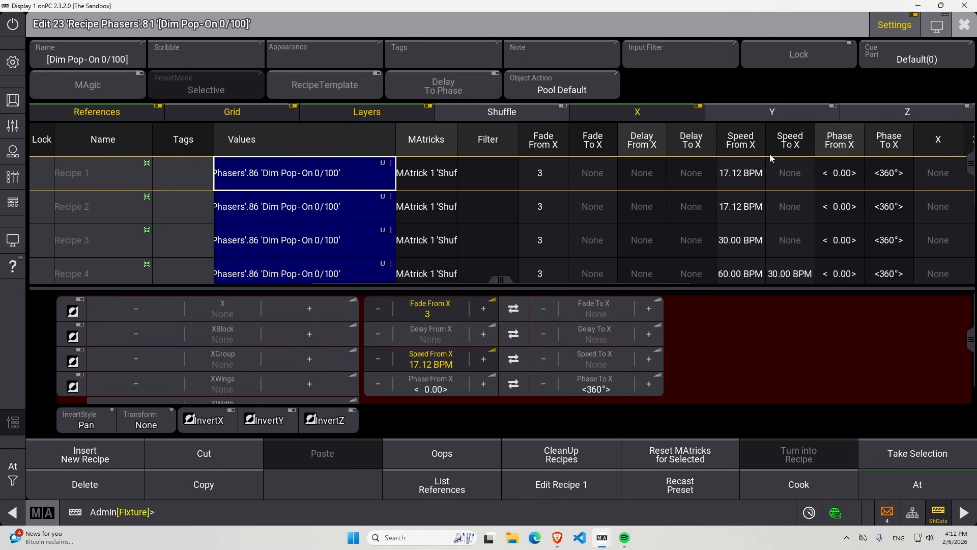
pyautogui.click(962, 26)
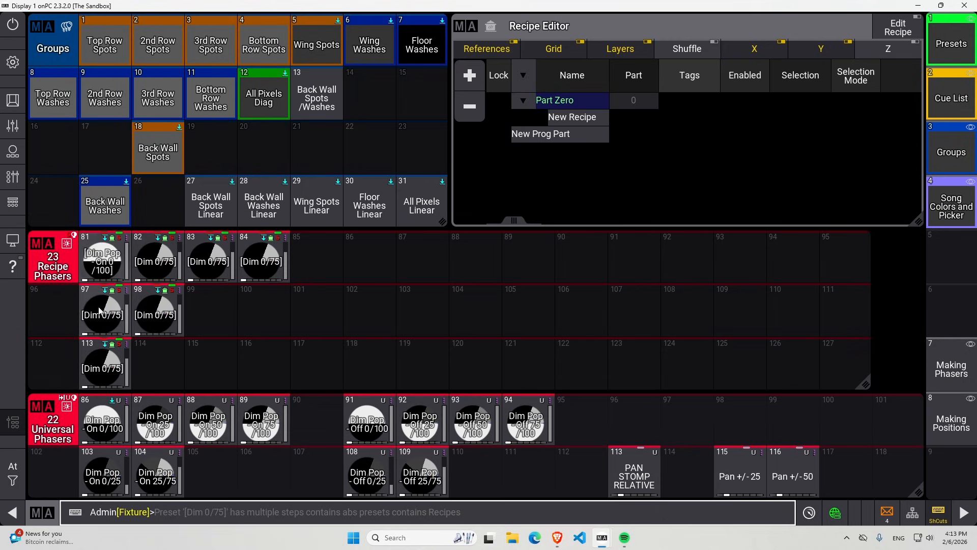
# Find 'pop-on' phasers for recipe phaser 97, set Values of all its lines to 103 'Dim Pop - On 0/25', and close the editor.
pyautogui.moveTo(104, 311); pyautogui.dragTo(70, 318)
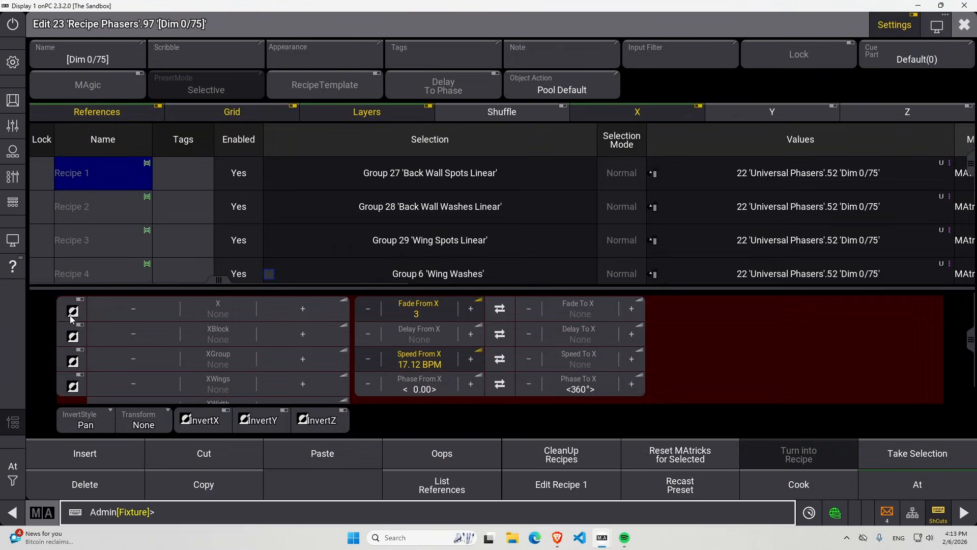
pyautogui.click(798, 178)
pyautogui.click(805, 144)
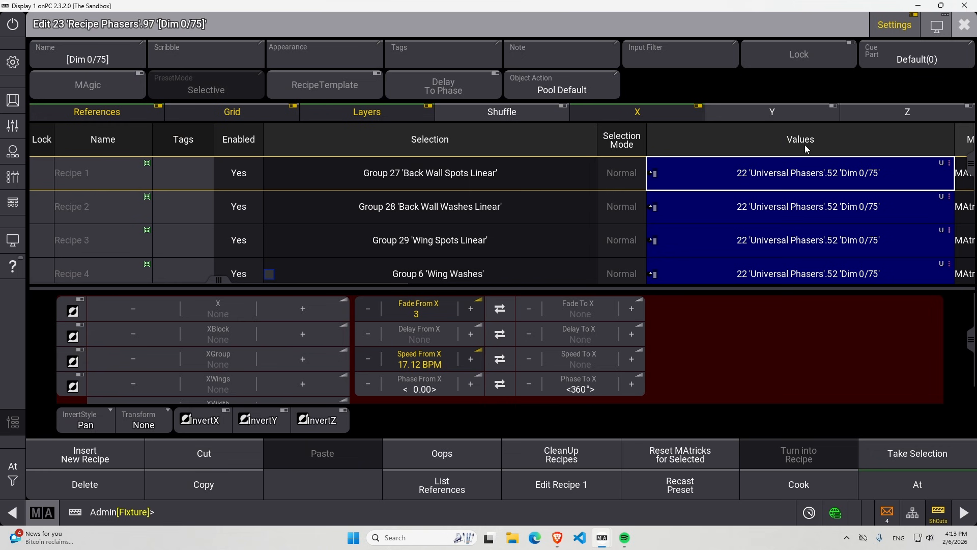
pyautogui.click(834, 166)
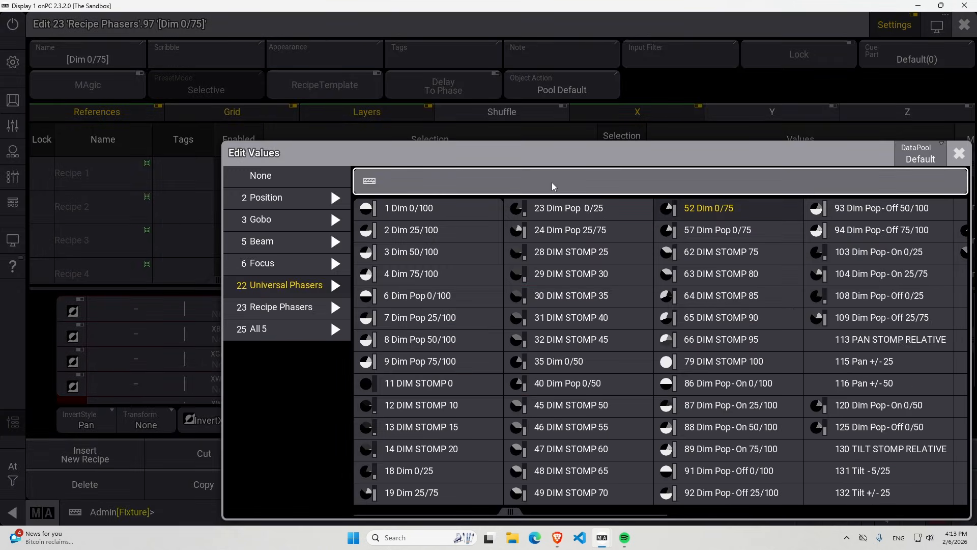
pyautogui.write('pop-on')
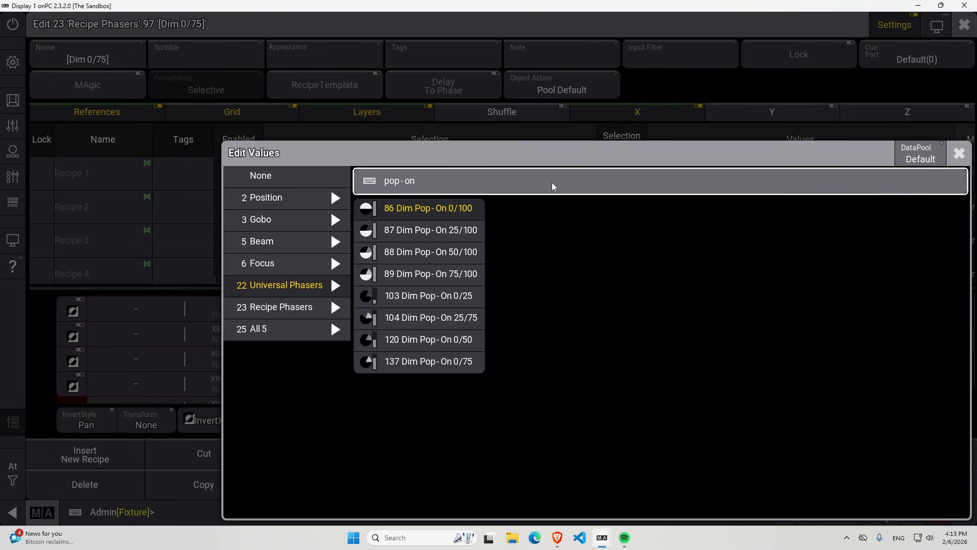
pyautogui.click(462, 297)
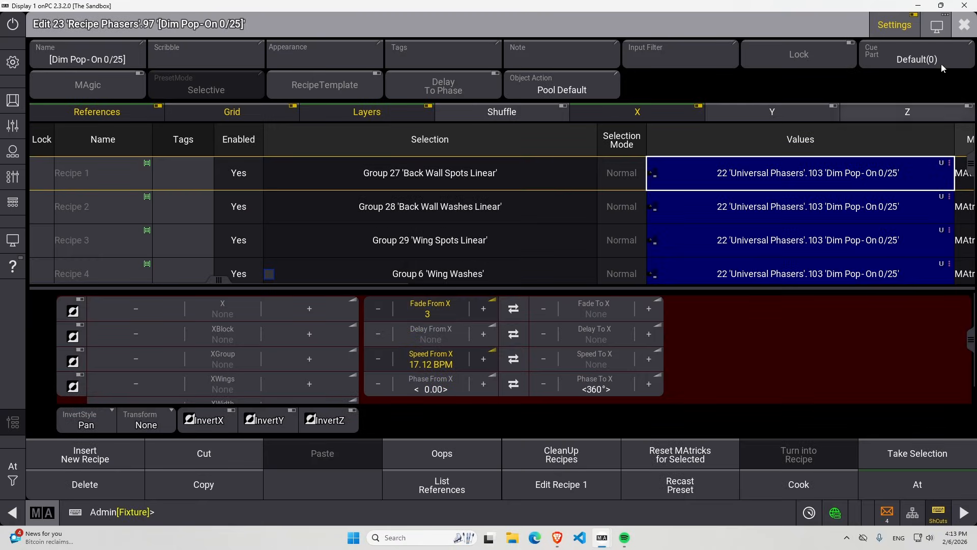
pyautogui.click(964, 26)
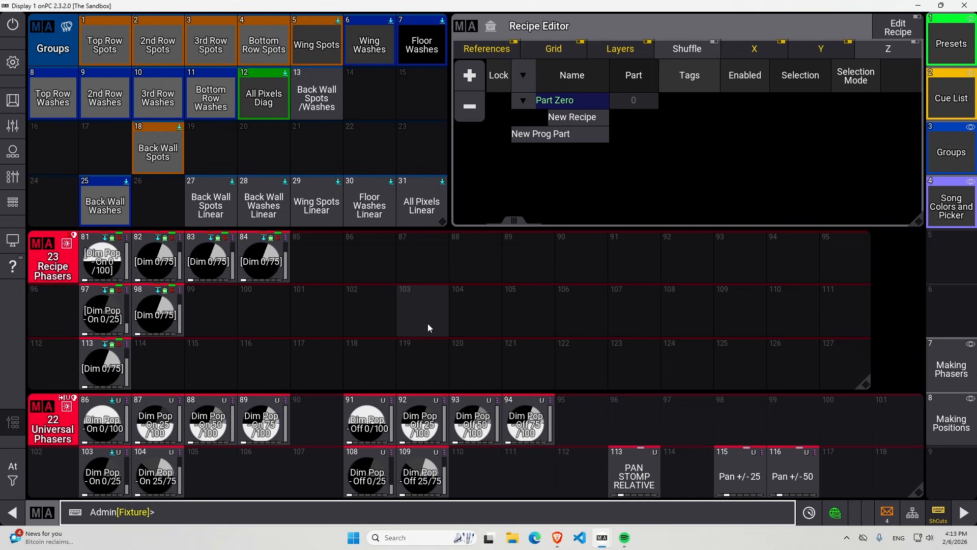
# Turn on recipe editing and apply recipe phaser 81 [Dim Pop - On 0/100] to the Back Wall Spots group.
pyautogui.click(114, 268)
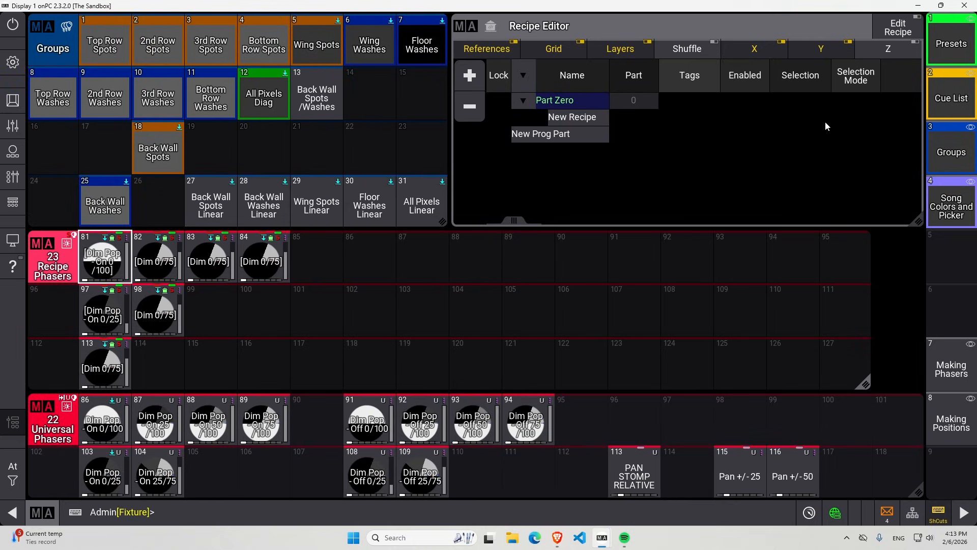
pyautogui.click(898, 25)
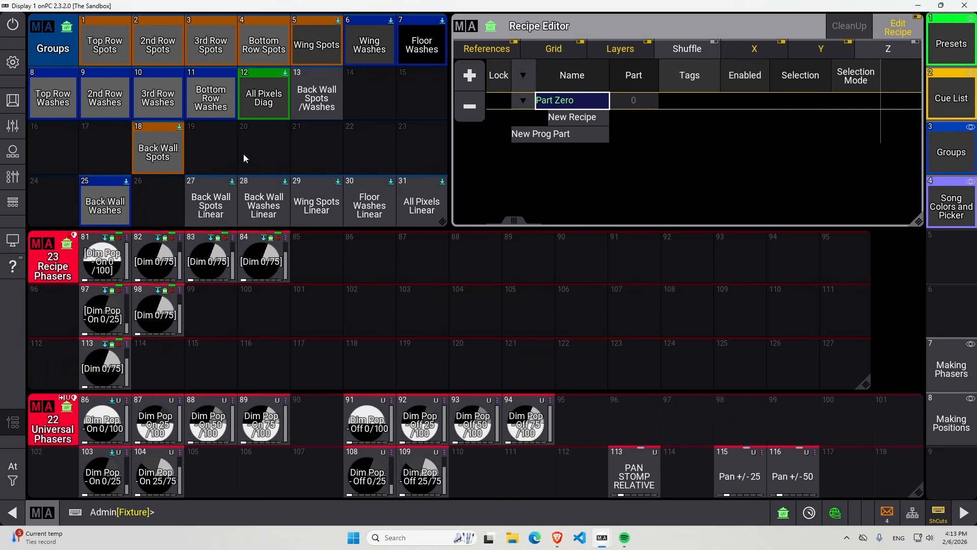
pyautogui.click(168, 149)
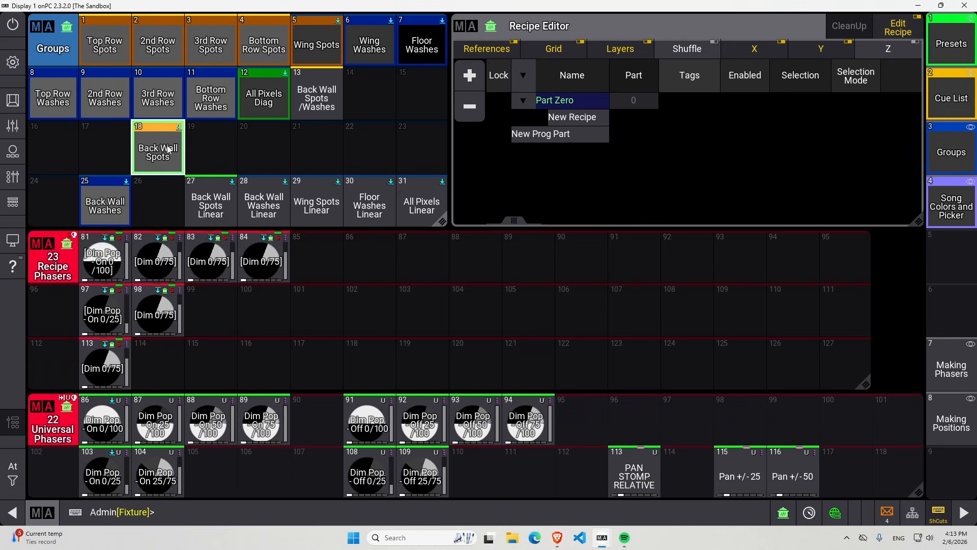
pyautogui.click(106, 264)
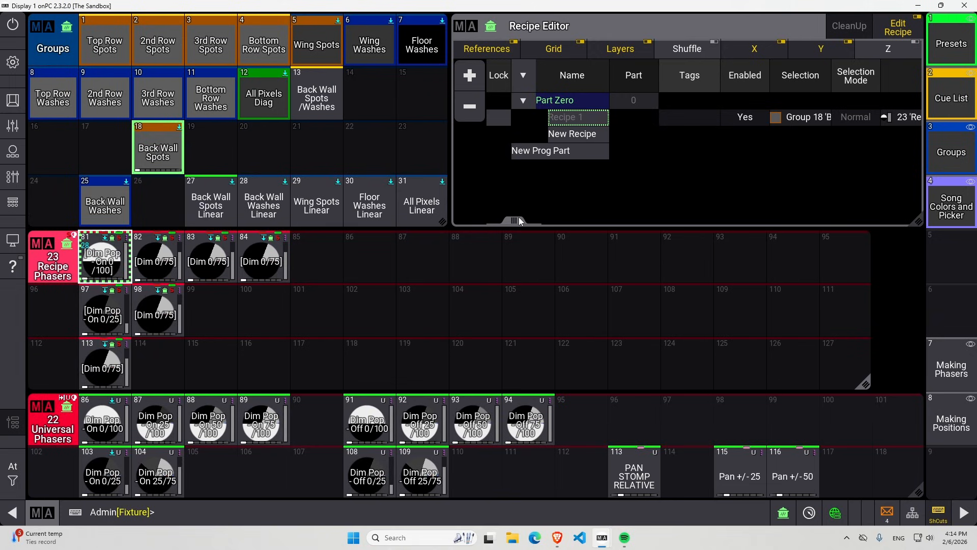
# Set Fade From X of the new Back Wall Spots recipe line to 0.
pyautogui.moveTo(518, 219)
pyautogui.mouseDown()
pyautogui.moveTo(559, 218)
pyautogui.moveTo(510, 222)
pyautogui.mouseUp()
pyautogui.moveTo(518, 222); pyautogui.dragTo(592, 219)
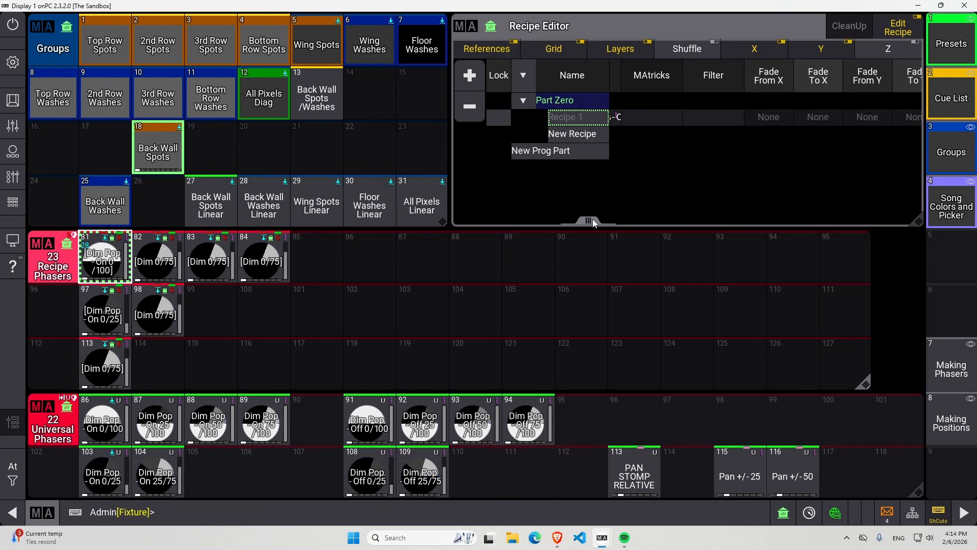
pyautogui.click(768, 123)
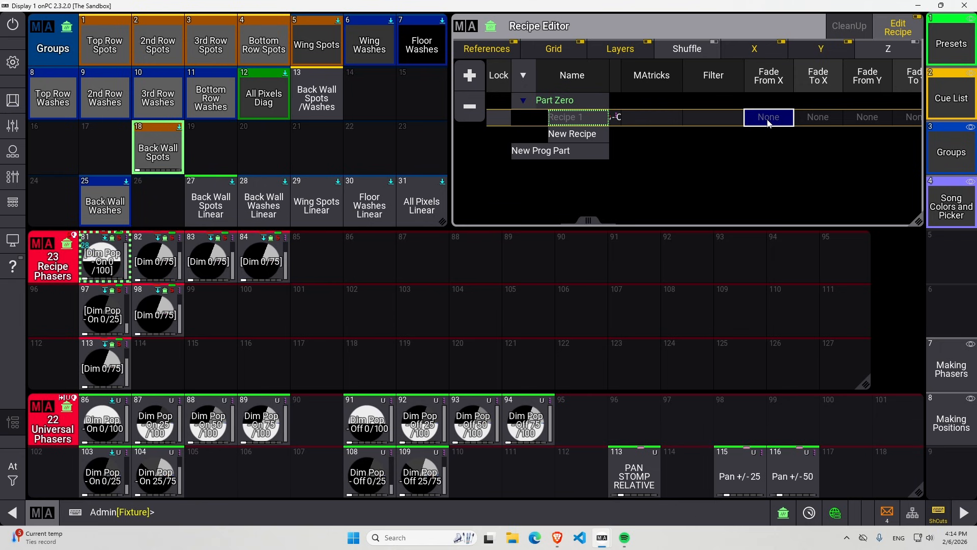
pyautogui.click(769, 123)
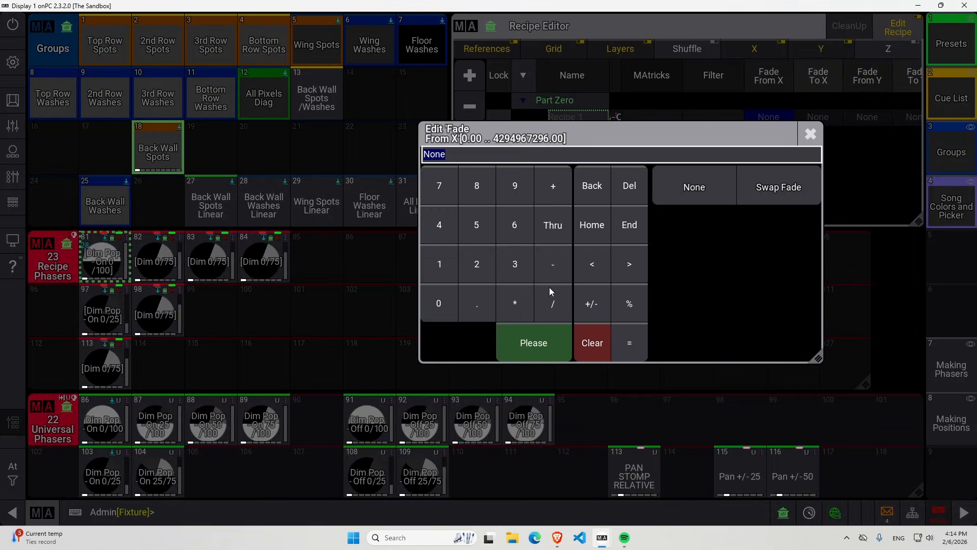
pyautogui.click(450, 306)
pyautogui.click(539, 336)
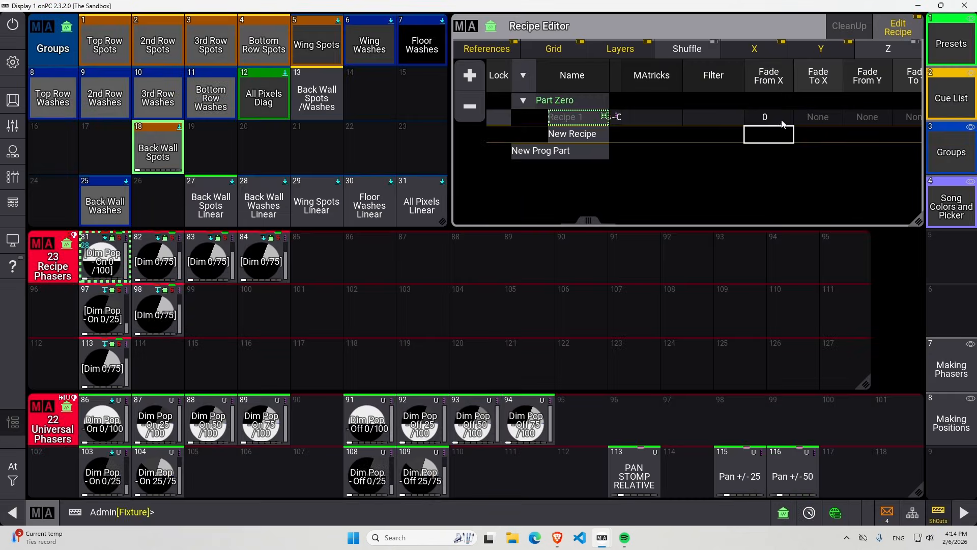
# Set Fade From X of the Back Wall Spots recipe line to 6.
pyautogui.click(779, 121)
pyautogui.click(520, 231)
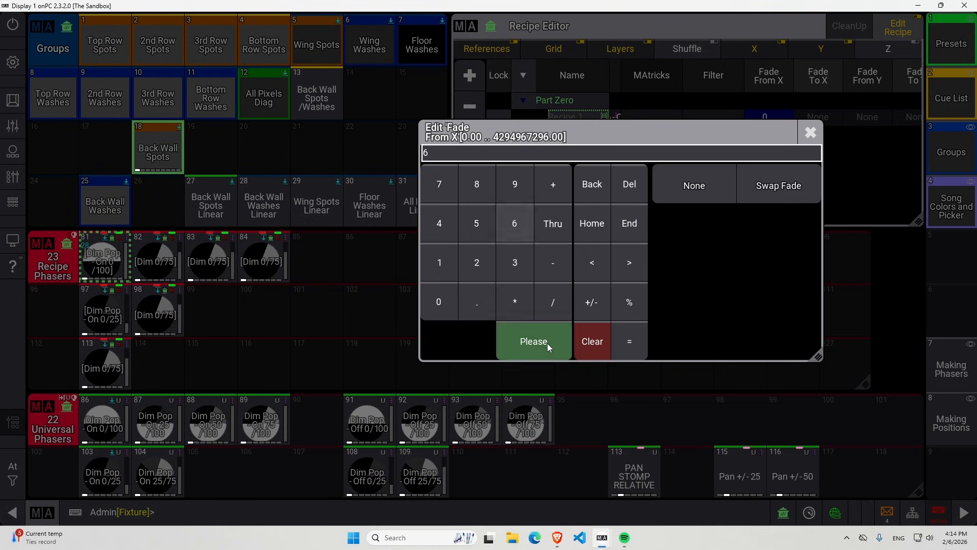
pyautogui.click(547, 341)
# Clear the Fade From X override of the Back Wall Spots recipe line by setting it to None.
pyautogui.rightClick(756, 119)
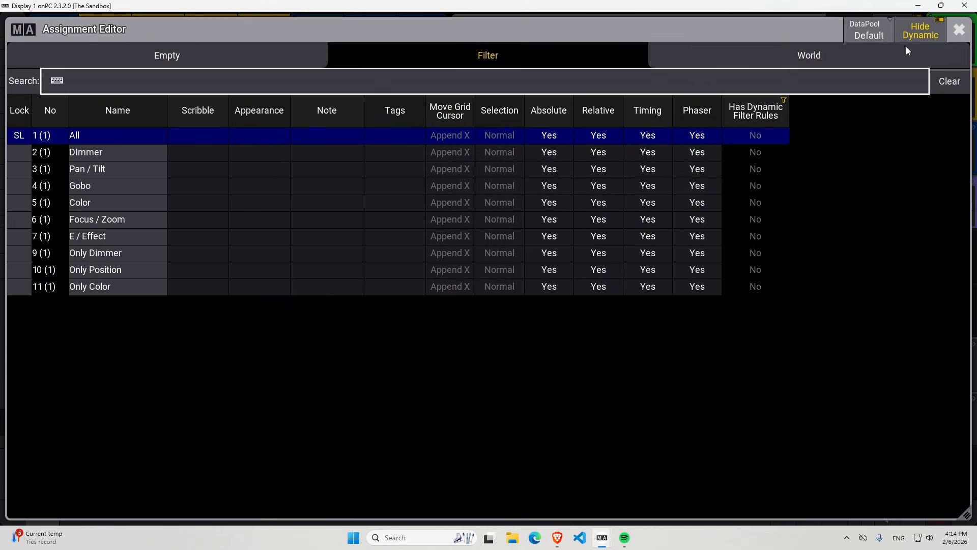
pyautogui.click(960, 29)
pyautogui.click(776, 118)
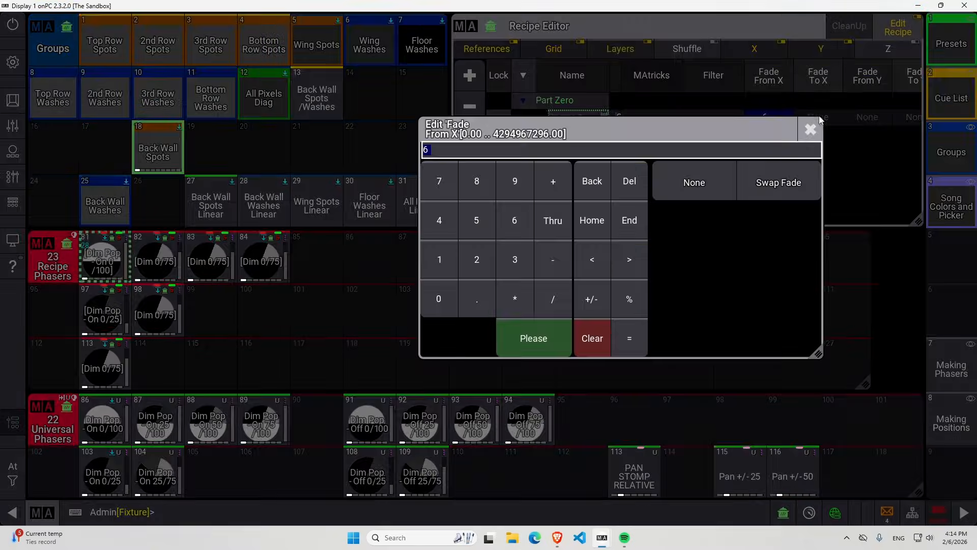
pyautogui.click(704, 176)
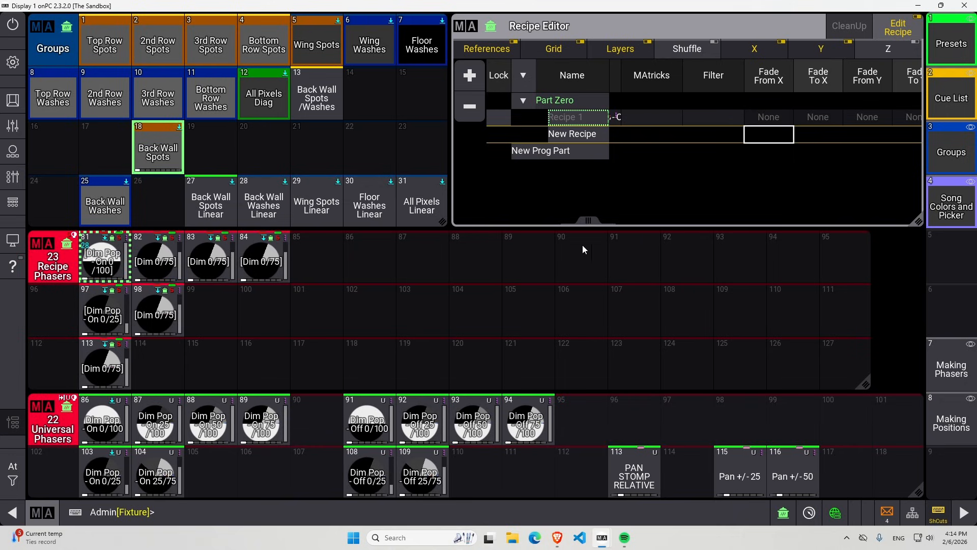
# Examine the recipe line's MAtricks, Speed, Phase, Values and Fade columns in the Recipe Editor.
pyautogui.click(649, 120)
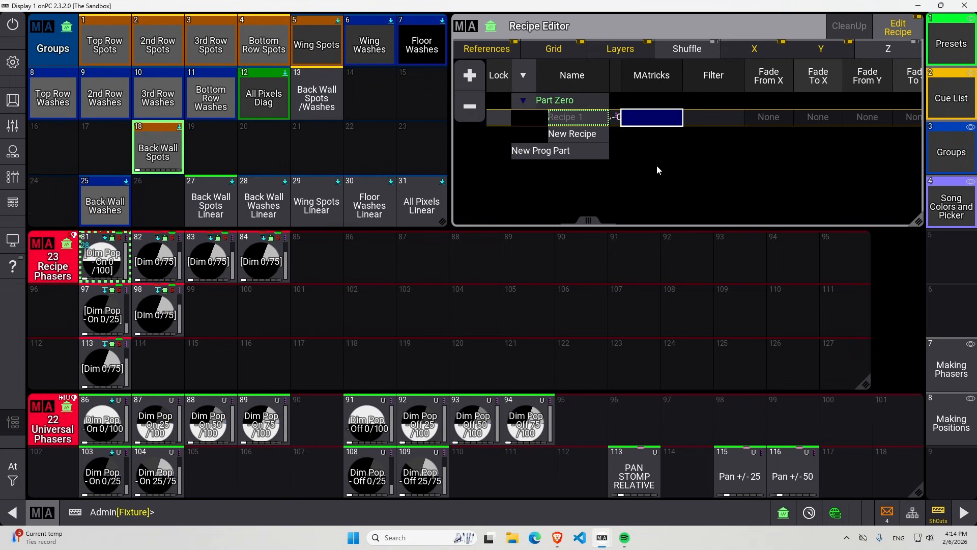
pyautogui.moveTo(588, 221); pyautogui.dragTo(688, 222)
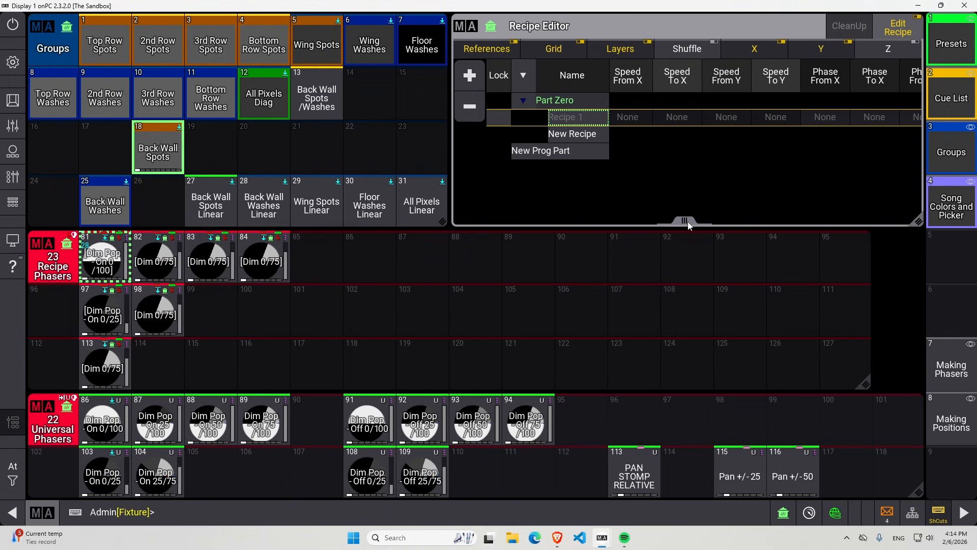
pyautogui.click(646, 117)
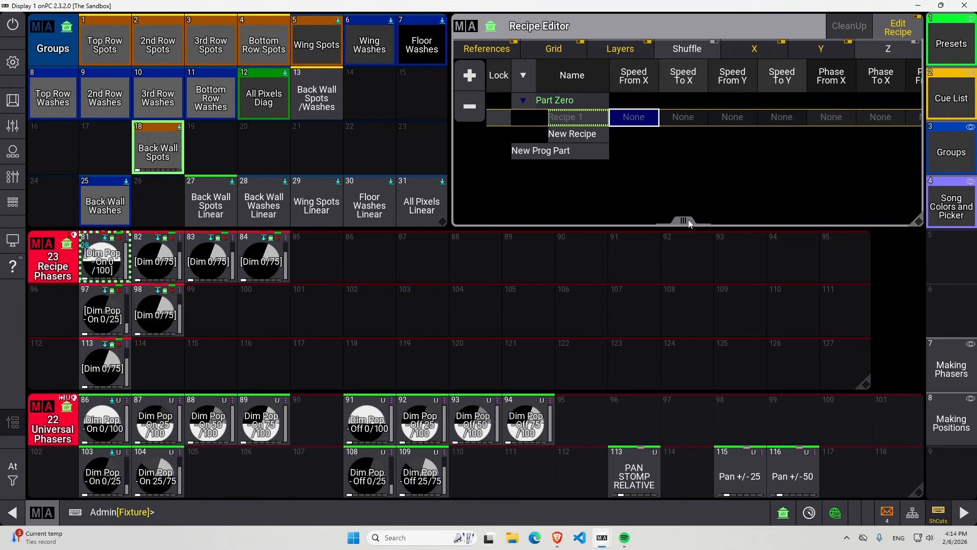
pyautogui.moveTo(688, 220); pyautogui.dragTo(553, 220)
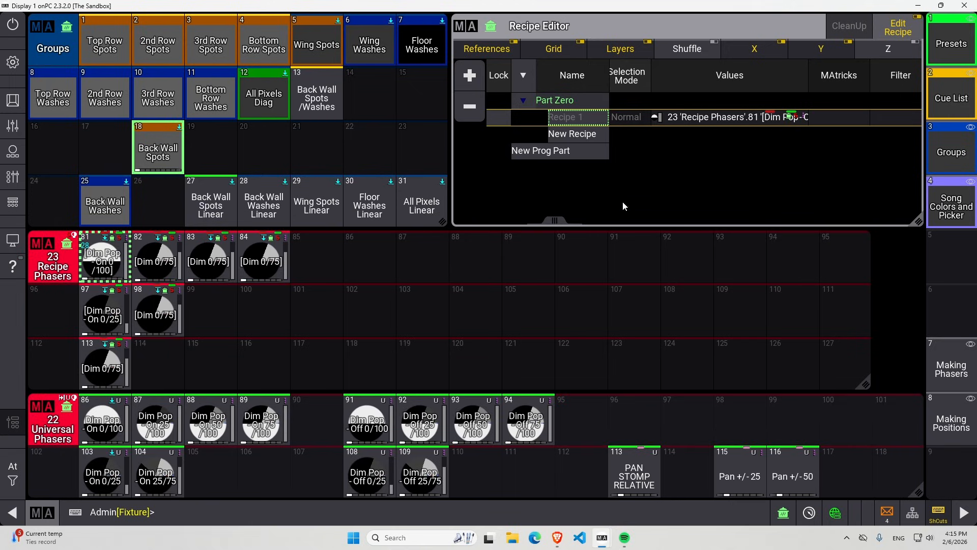
pyautogui.moveTo(561, 220); pyautogui.dragTo(612, 223)
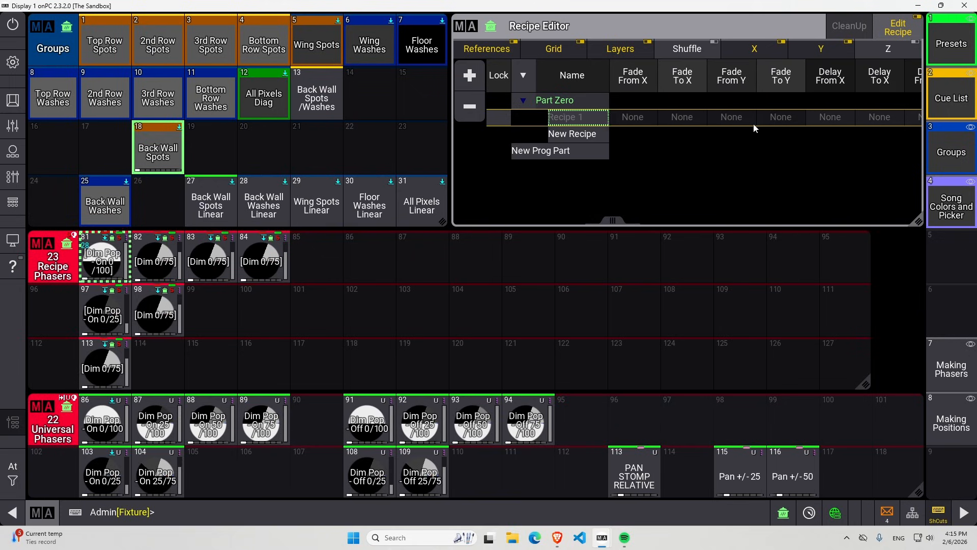